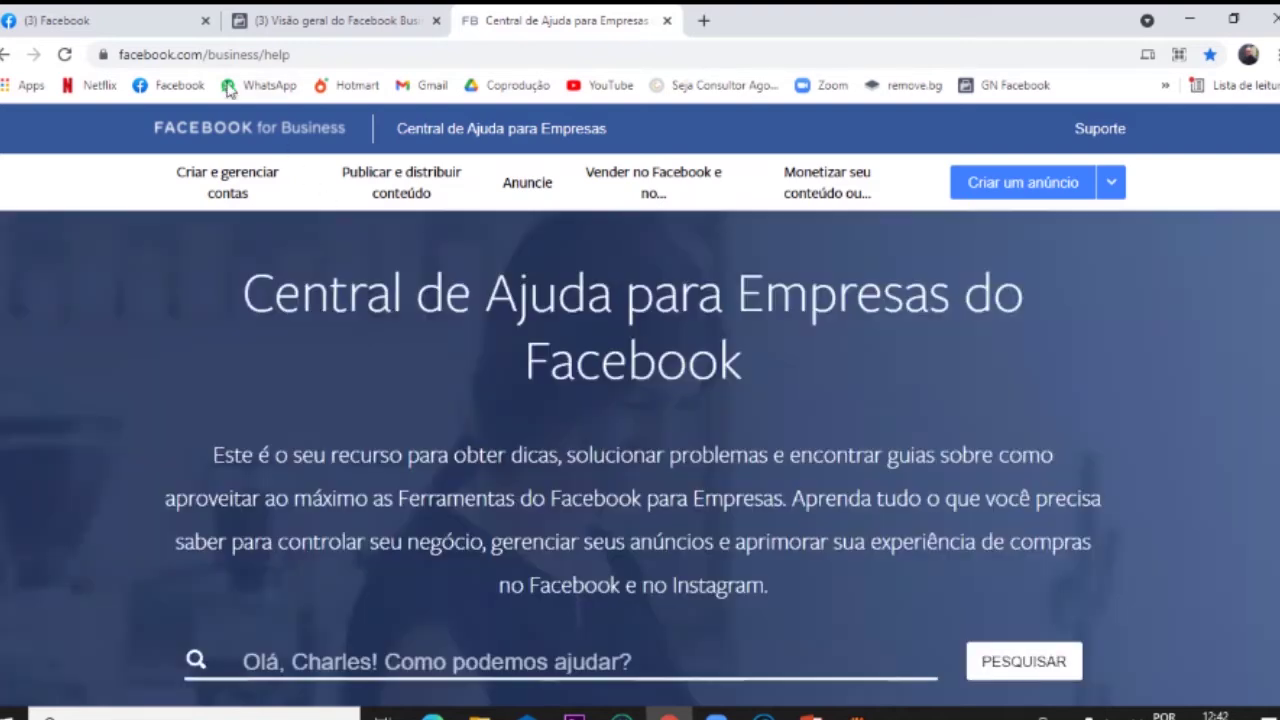
Step: Go through Ads Manager to the business settings and select the Oikos Consultoria business
{"action": "left_click", "coordinate": [112, 18]}
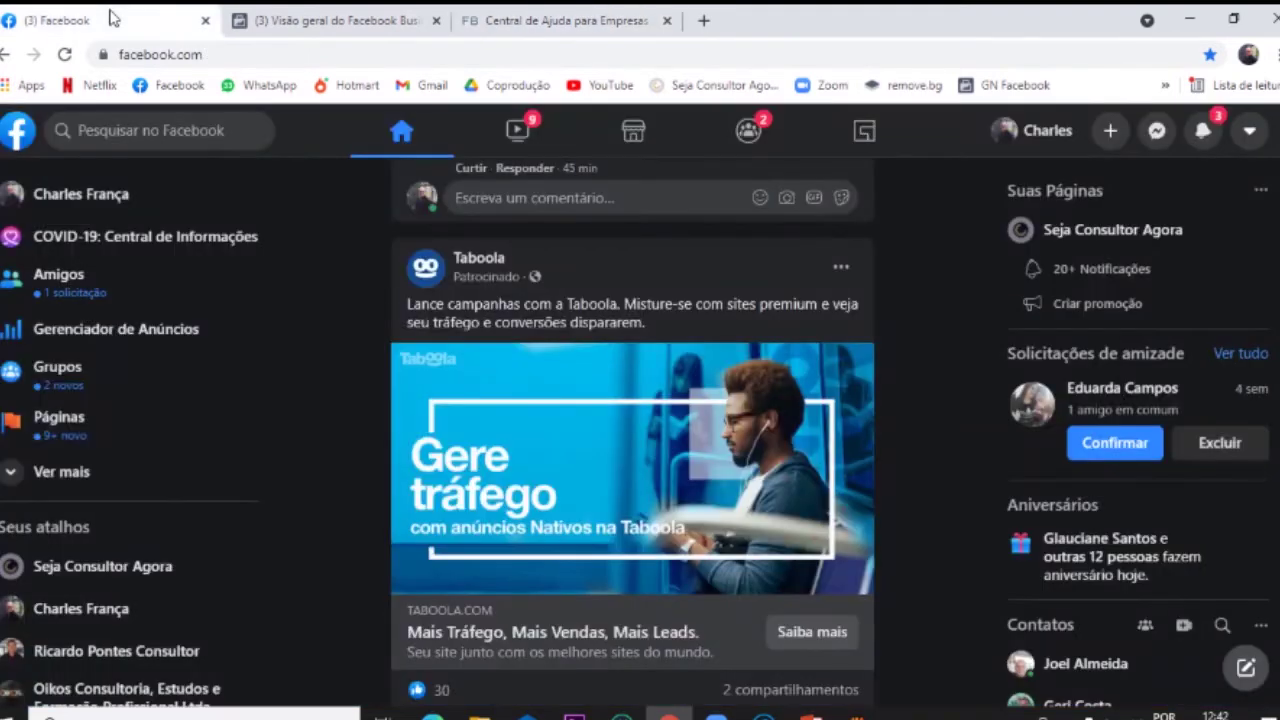
{"action": "left_click", "coordinate": [124, 340]}
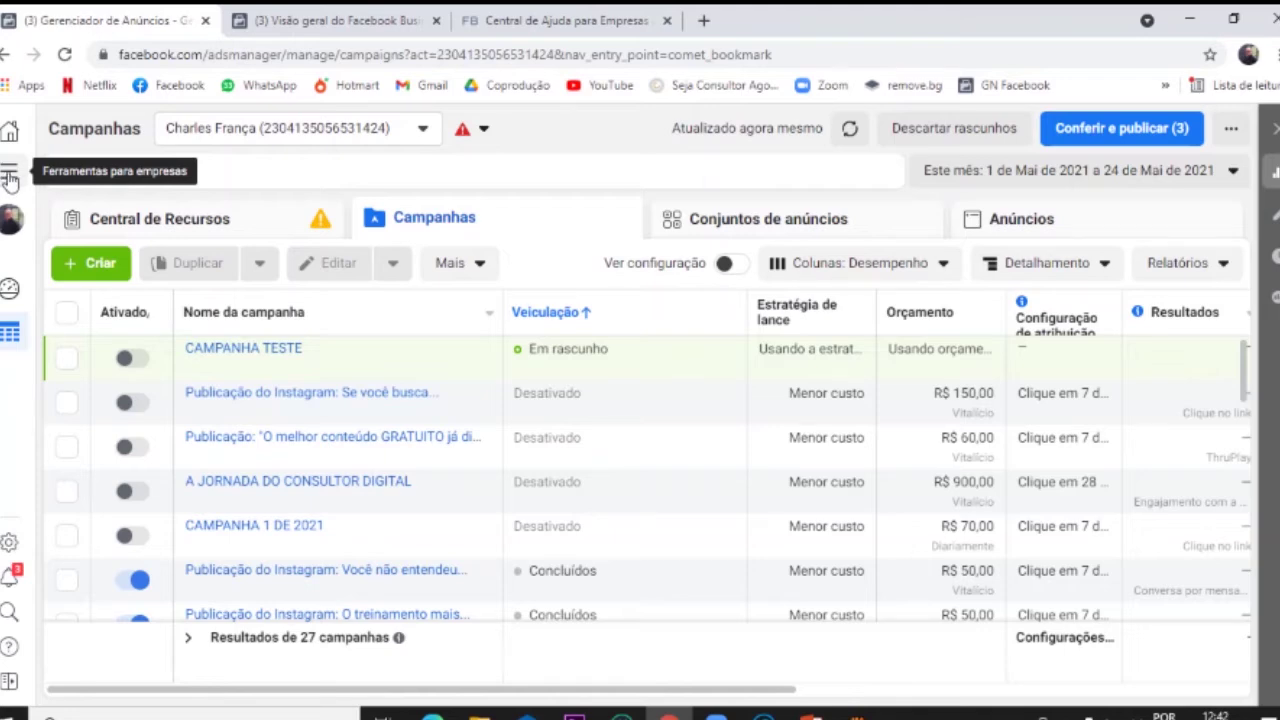
{"action": "left_click", "coordinate": [9, 178]}
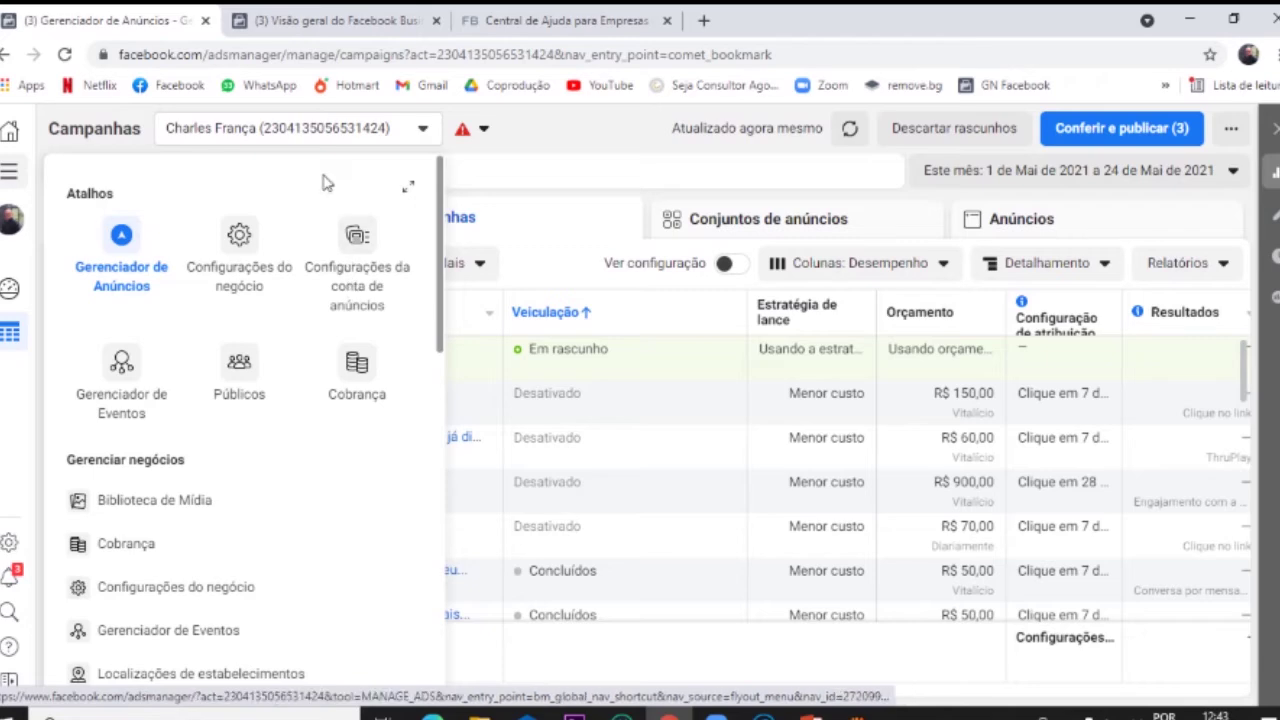
{"action": "left_click", "coordinate": [235, 288]}
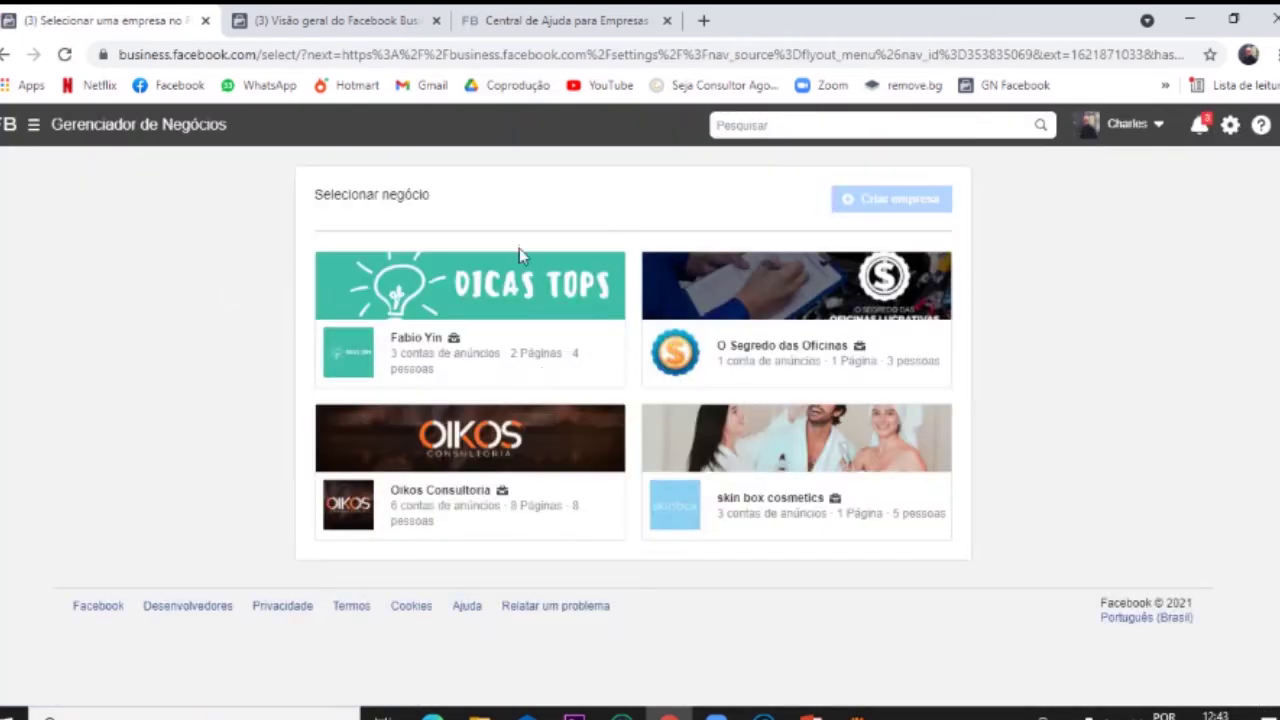
{"action": "left_click", "coordinate": [436, 490]}
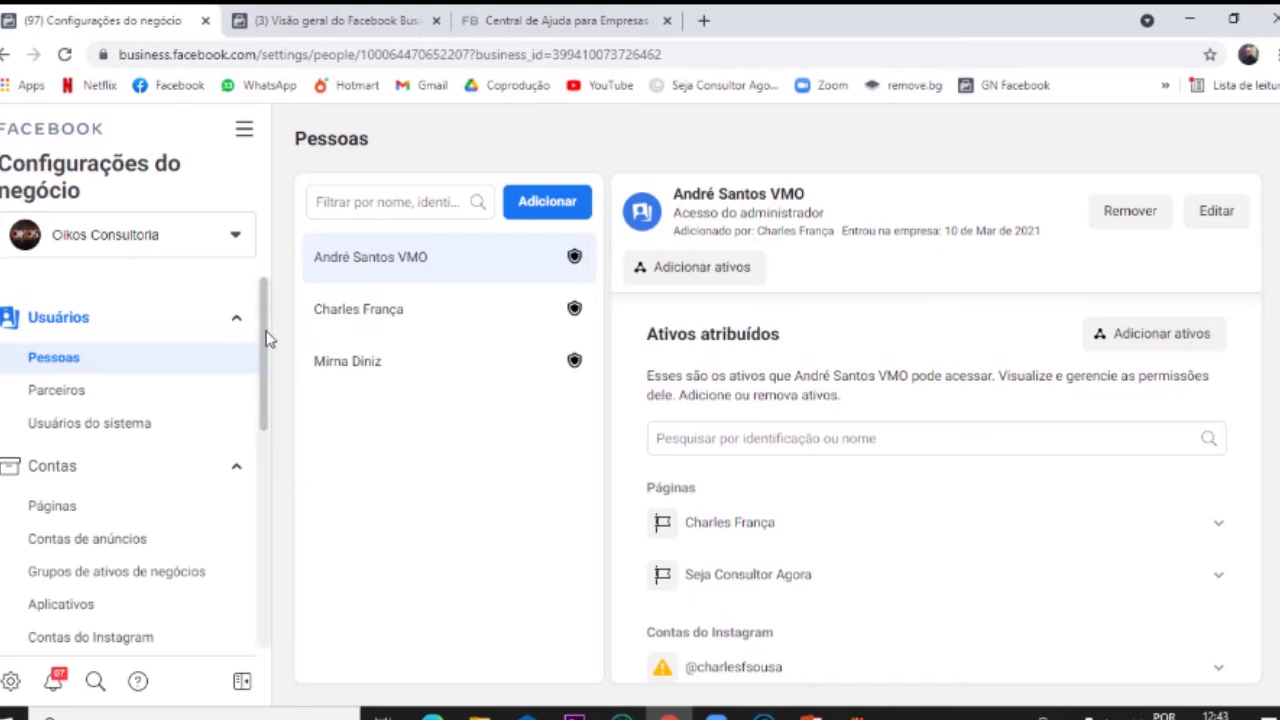
Step: Show the Pixels list under Fontes de dados in the business settings
{"action": "left_click_drag", "start_coordinate": [266, 330], "coordinate": [257, 457]}
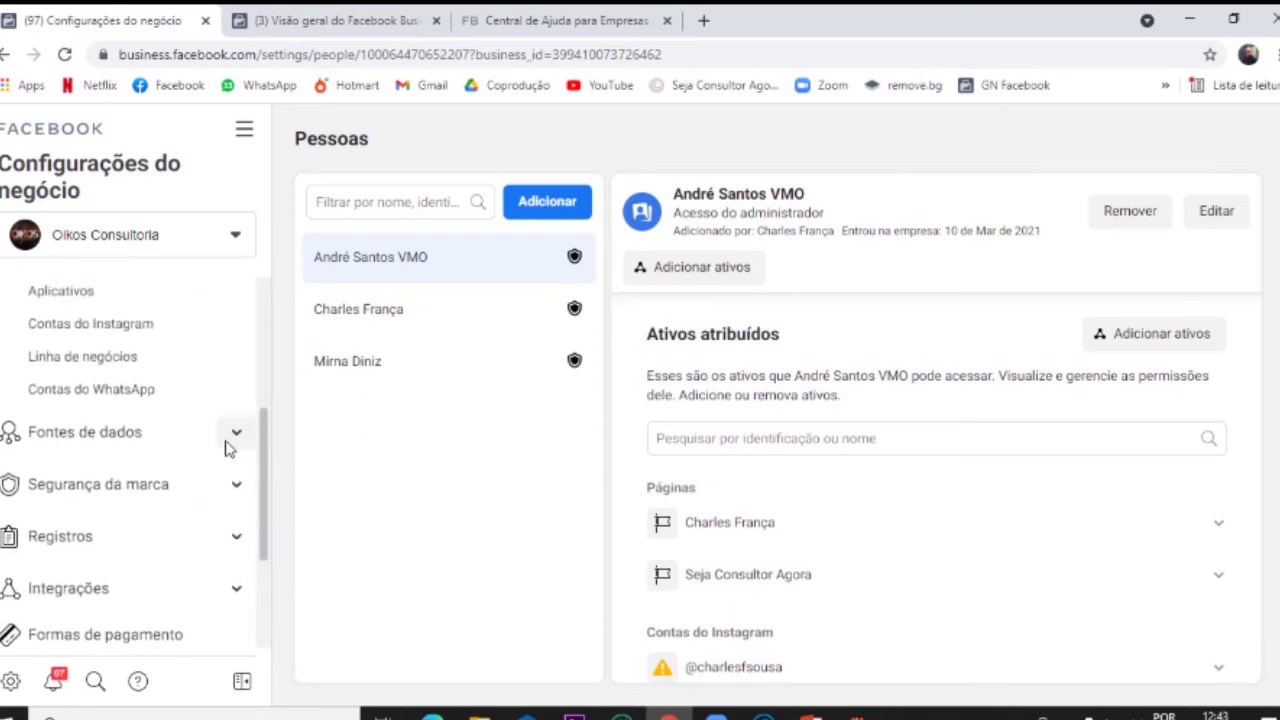
{"action": "left_click", "coordinate": [164, 451]}
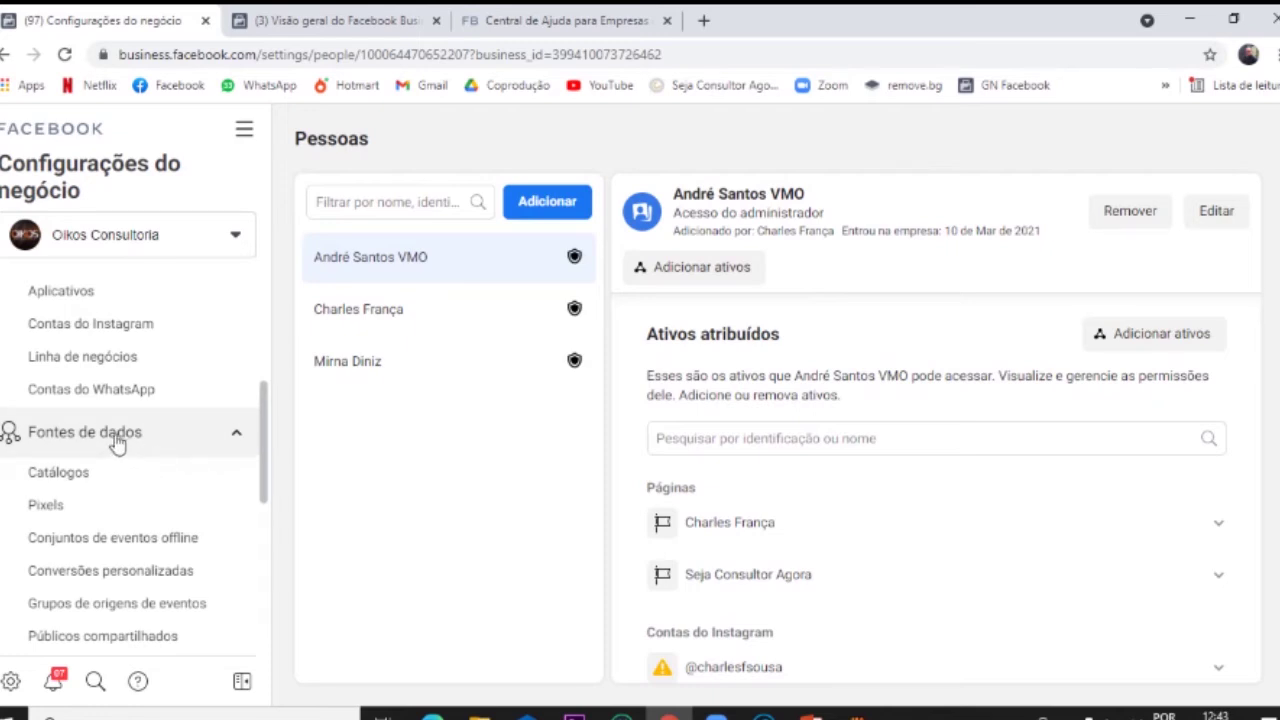
{"action": "left_click", "coordinate": [40, 510]}
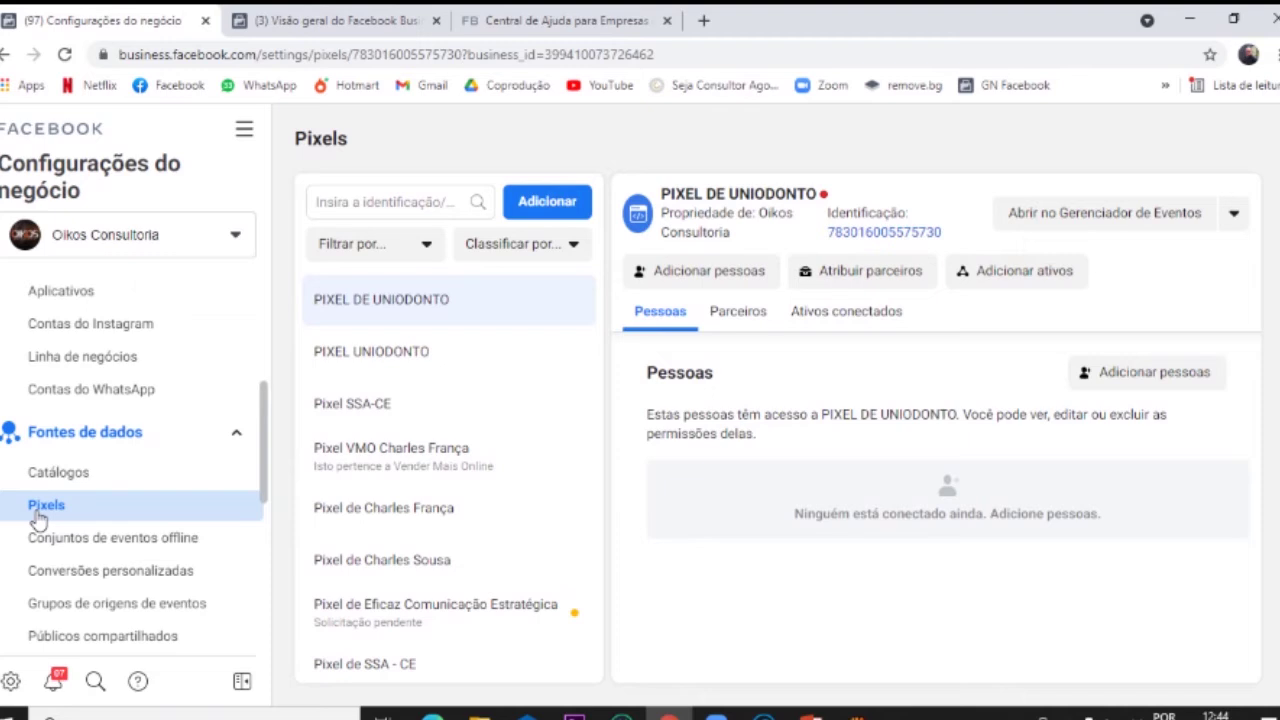
Step: Start adding a new pixel and name it "Pixel teste"
{"action": "left_click", "coordinate": [549, 205]}
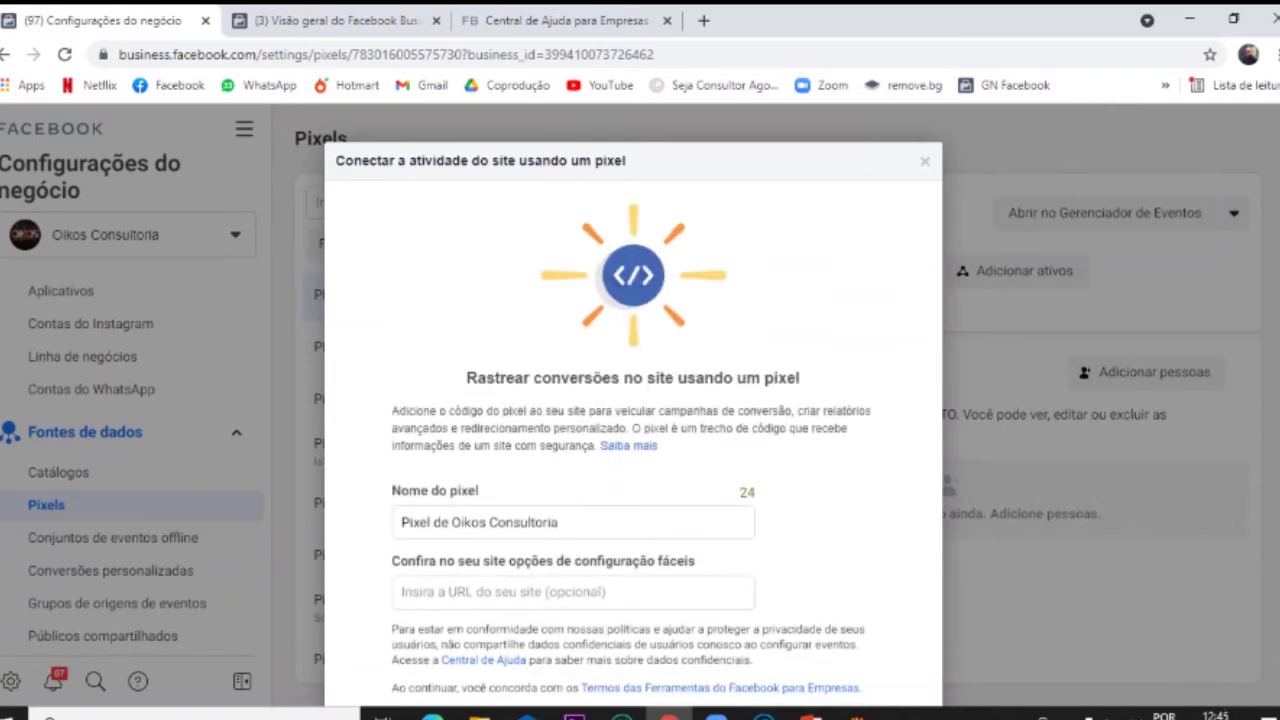
{"action": "scroll", "coordinate": [633, 400], "scroll_direction": "down", "scroll_amount": 2}
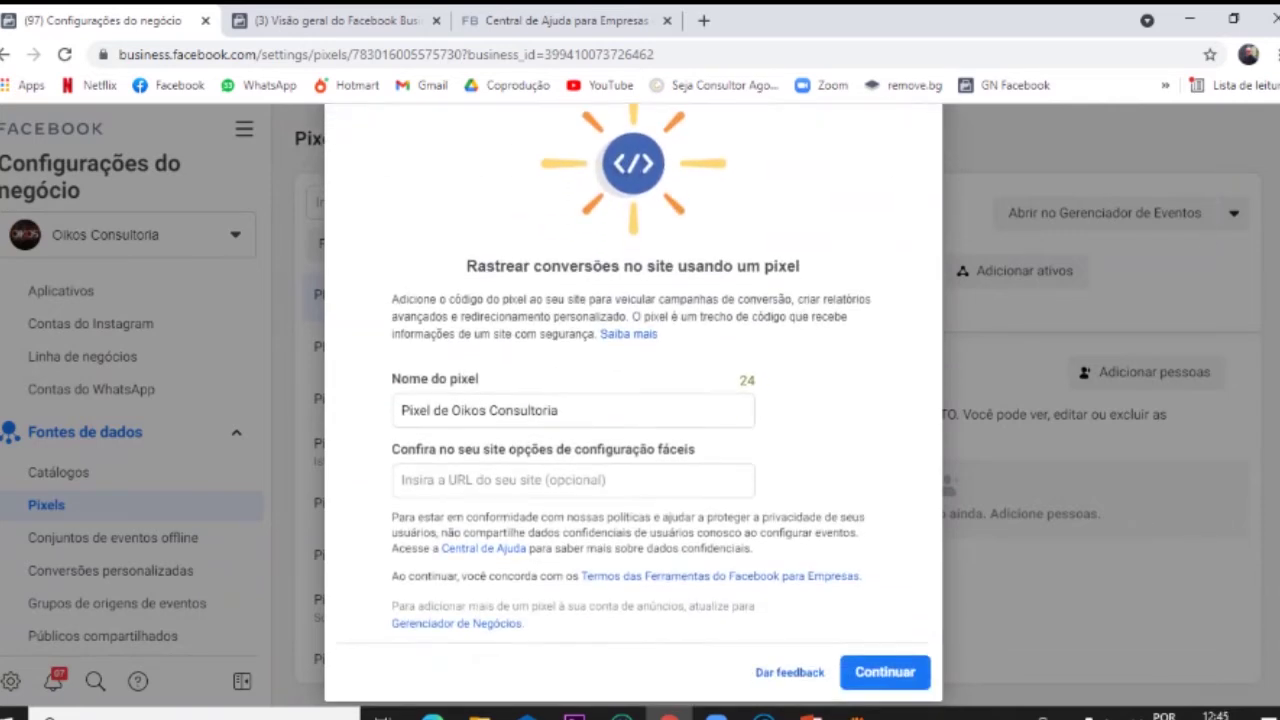
{"action": "left_click", "coordinate": [608, 415]}
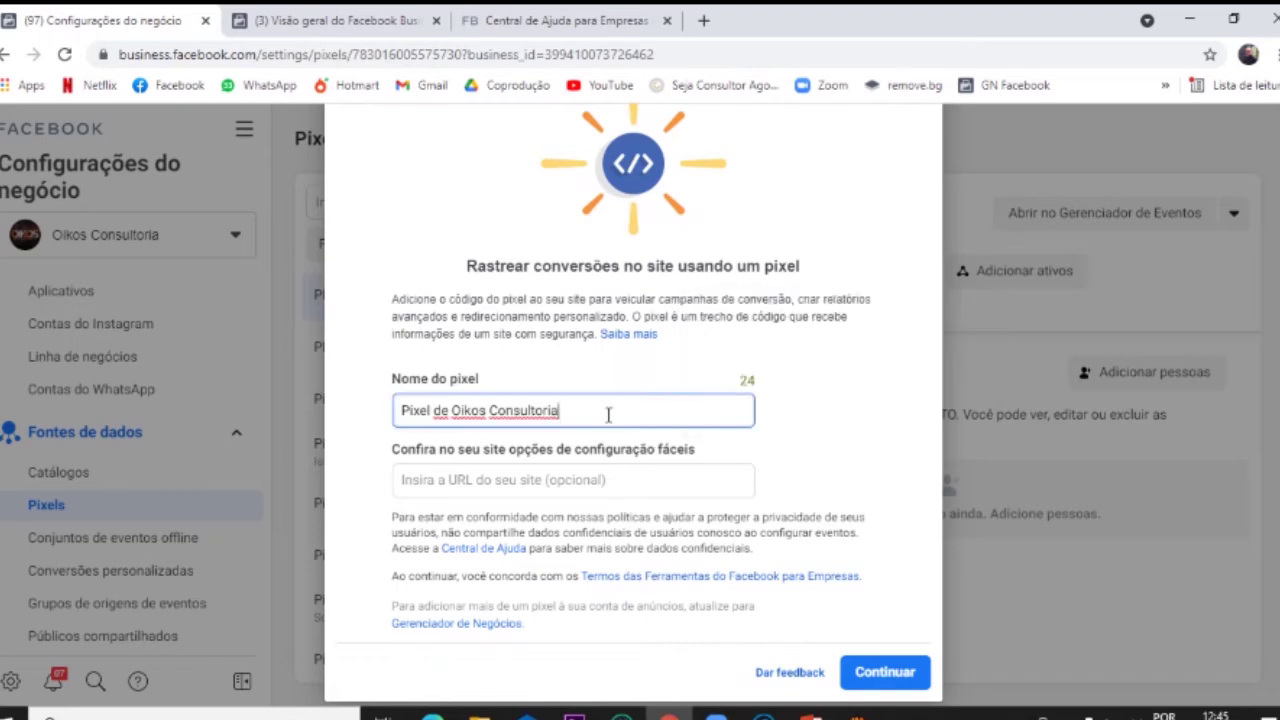
{"action": "left_click_drag", "start_coordinate": [583, 415], "coordinate": [338, 423]}
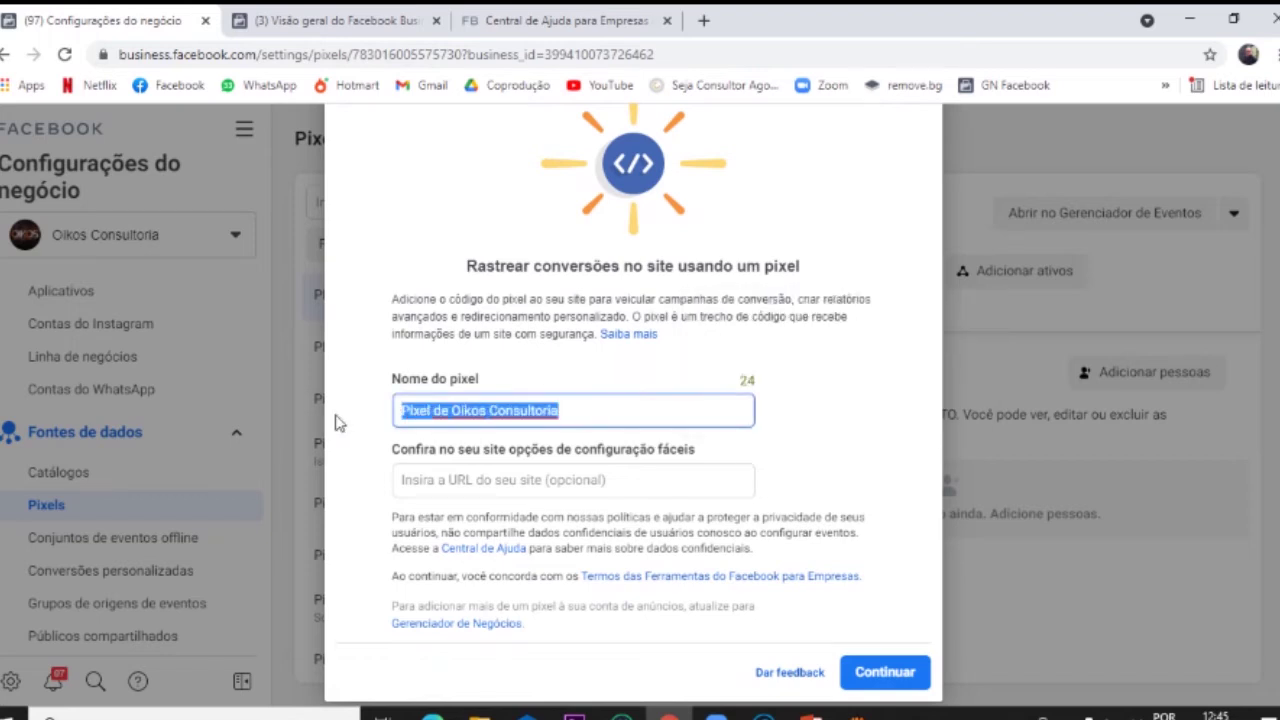
{"action": "type", "text": "Pixel"}
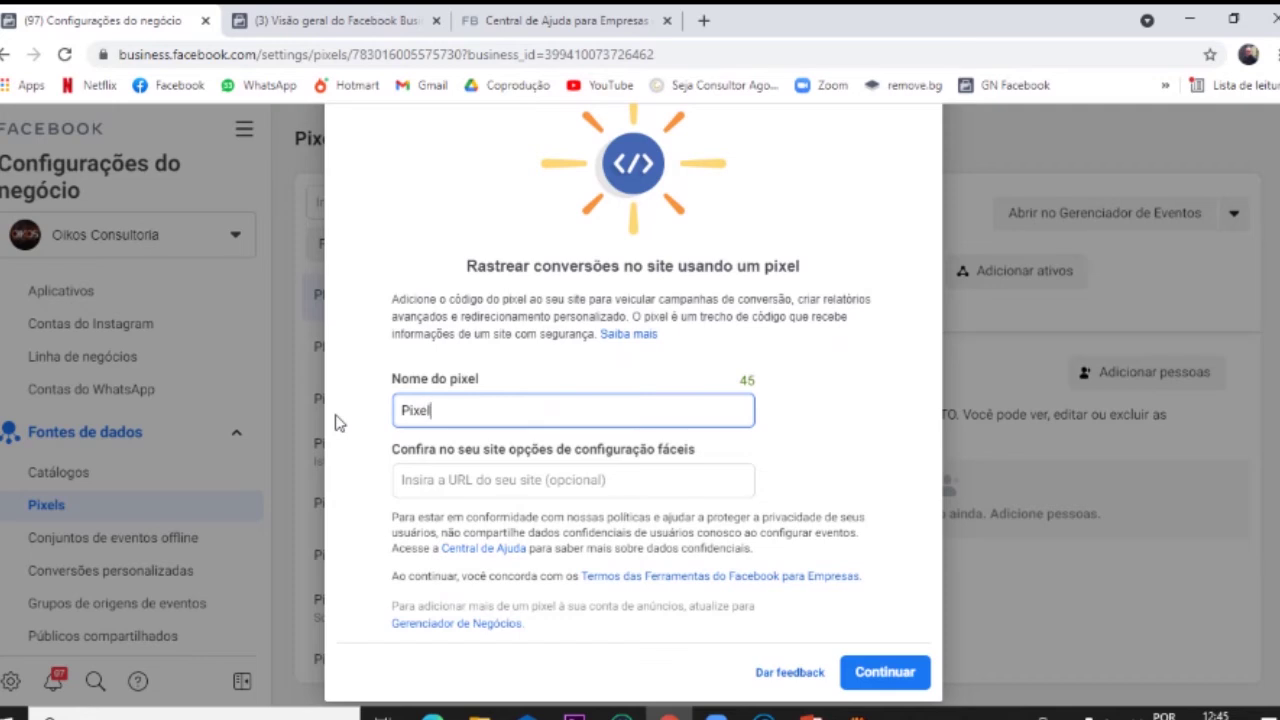
{"action": "type", "text": " teste"}
{"action": "key", "text": "Tab"}
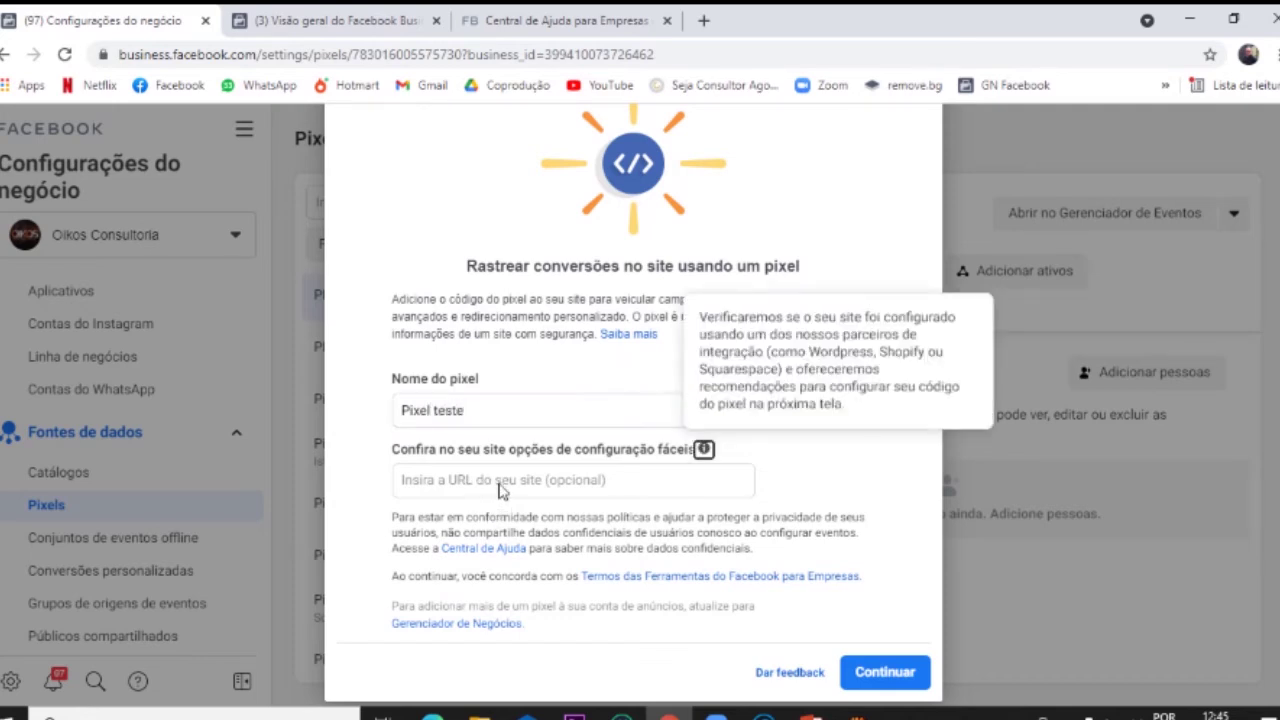
{"action": "key", "text": "Tab"}
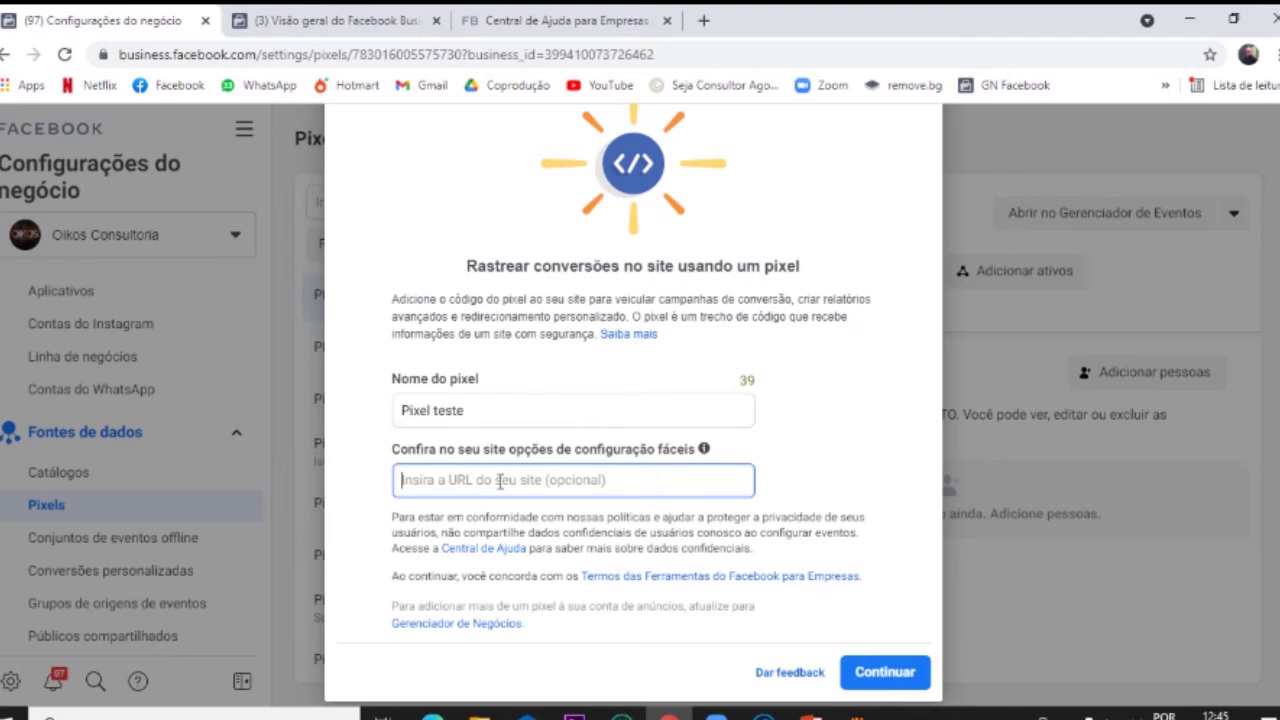
{"action": "left_click", "coordinate": [704, 21]}
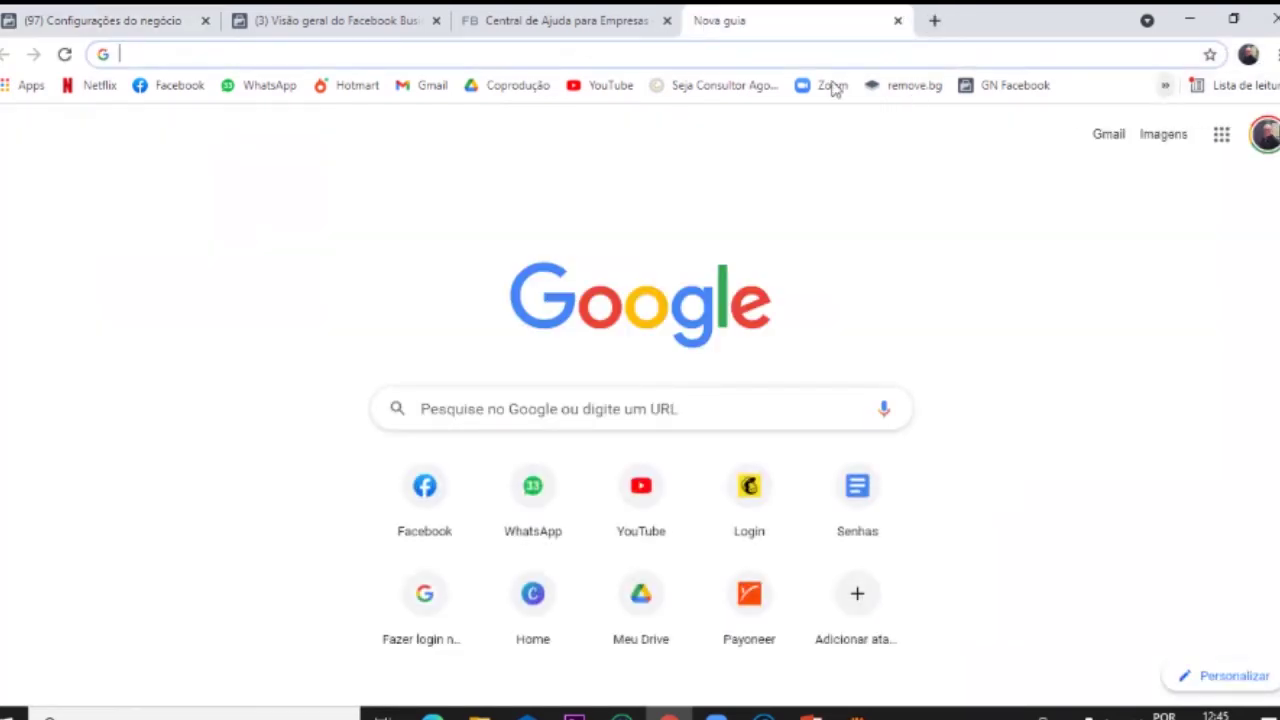
{"action": "left_click", "coordinate": [740, 88]}
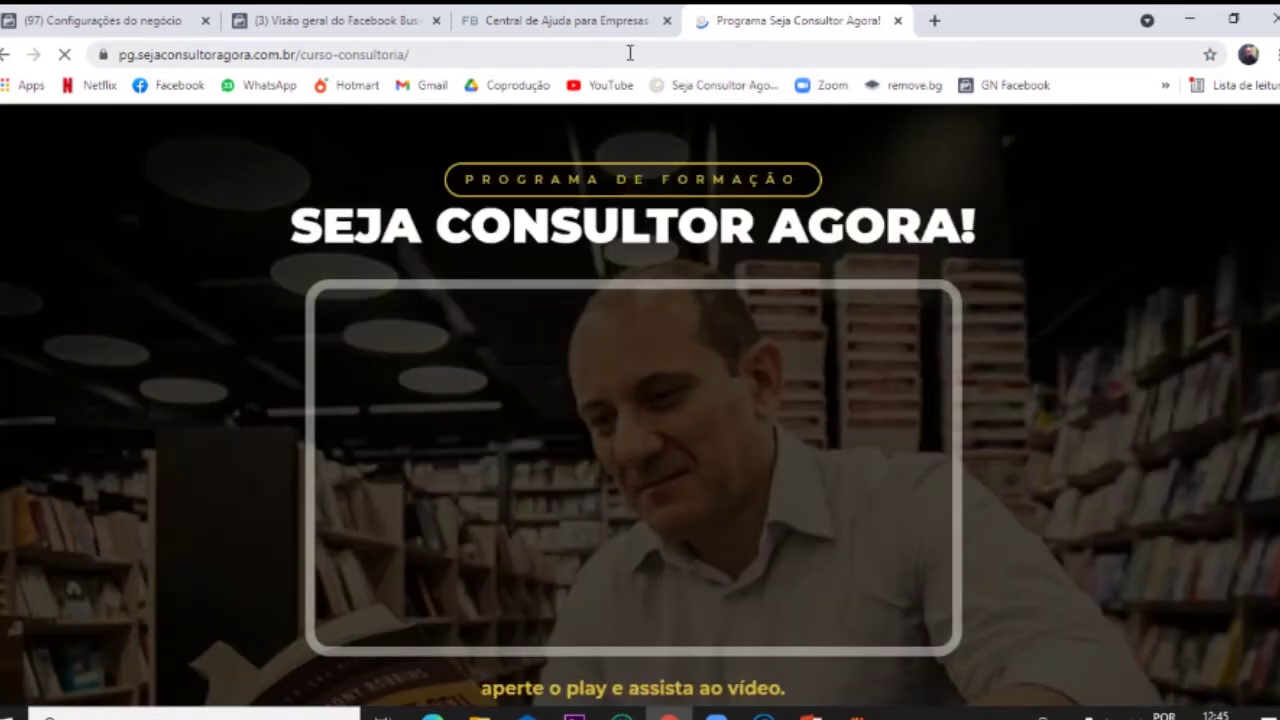
{"action": "left_click", "coordinate": [630, 53]}
{"action": "key", "text": "ctrl+c"}
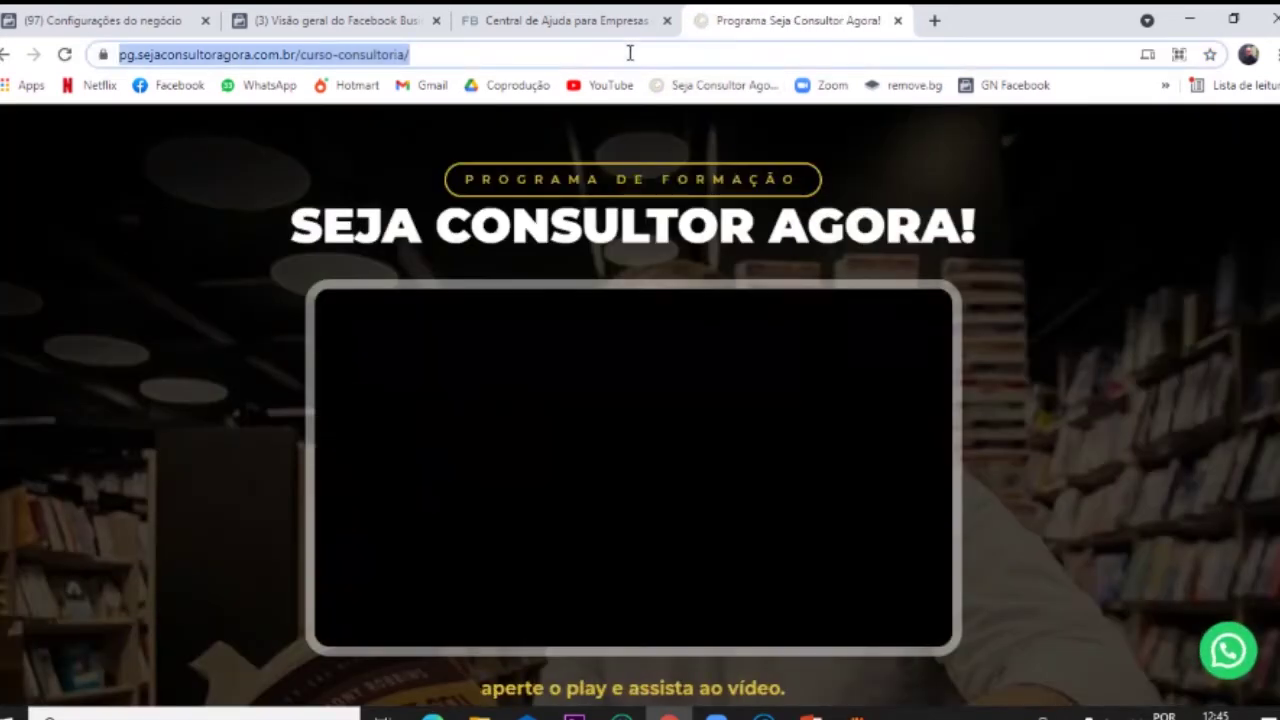
{"action": "left_click", "coordinate": [600, 21]}
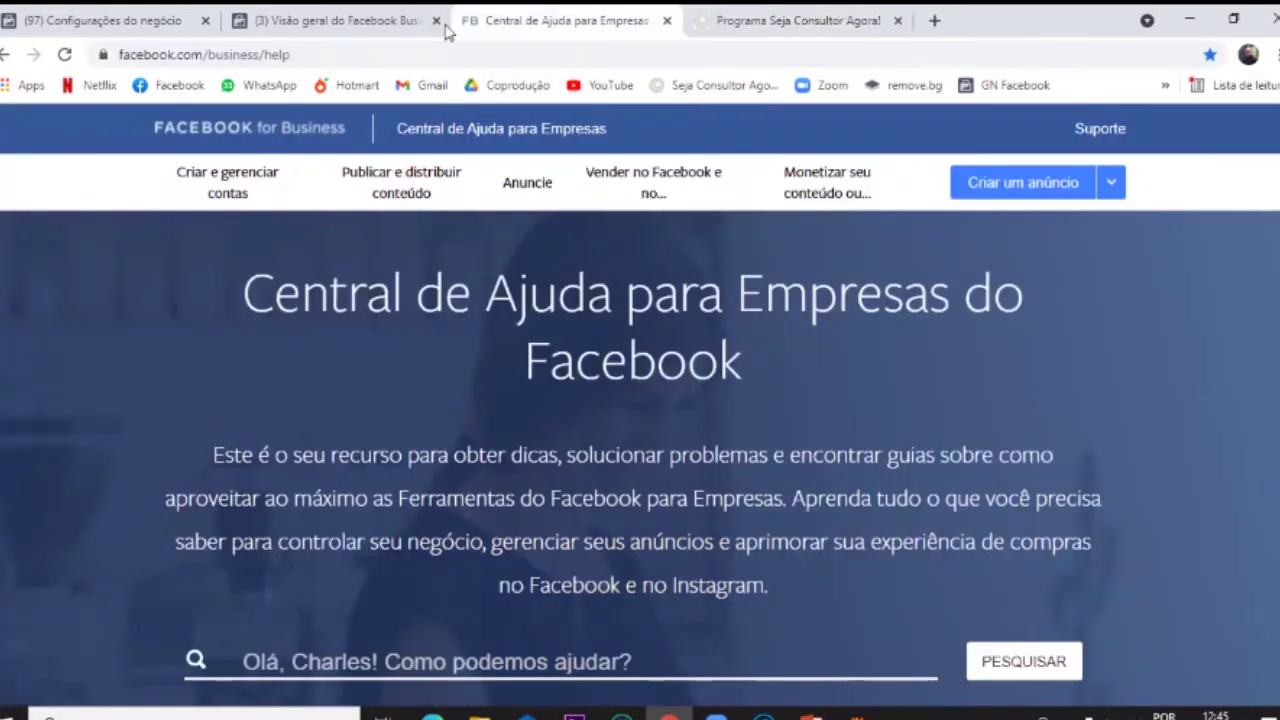
{"action": "left_click", "coordinate": [155, 27]}
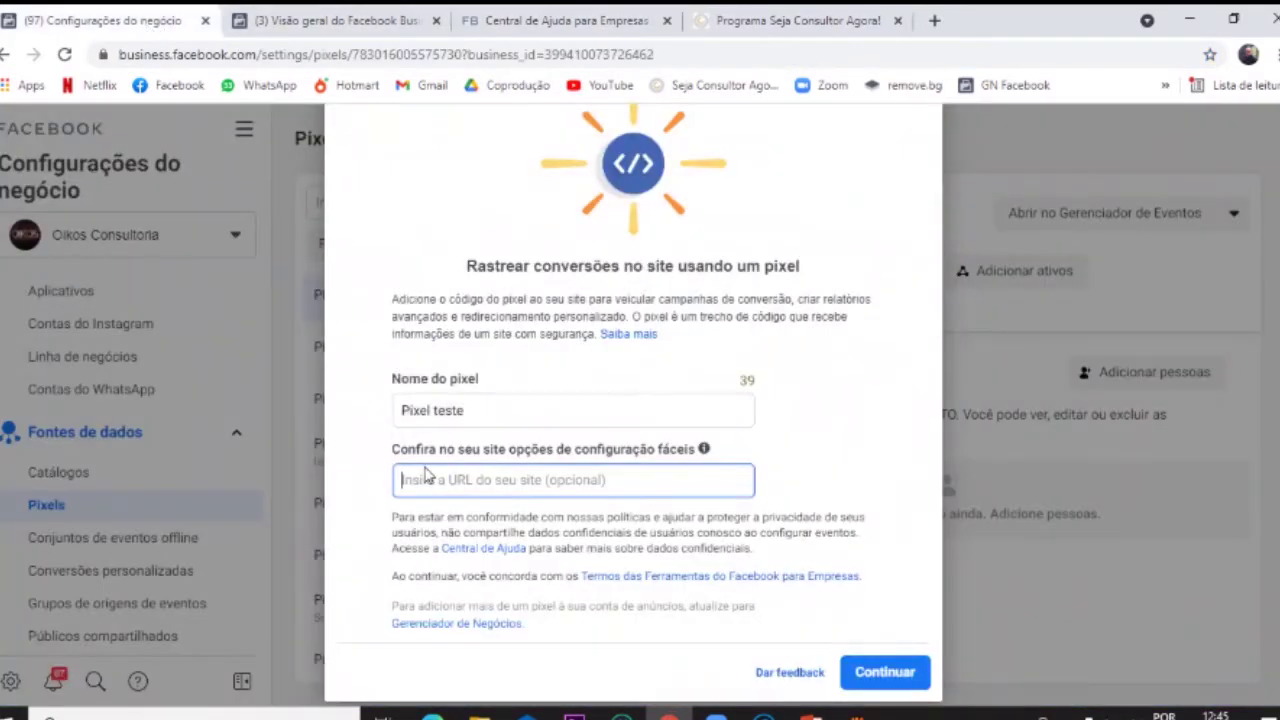
{"action": "key", "text": "ctrl+v"}
{"action": "key", "text": "Tab"}
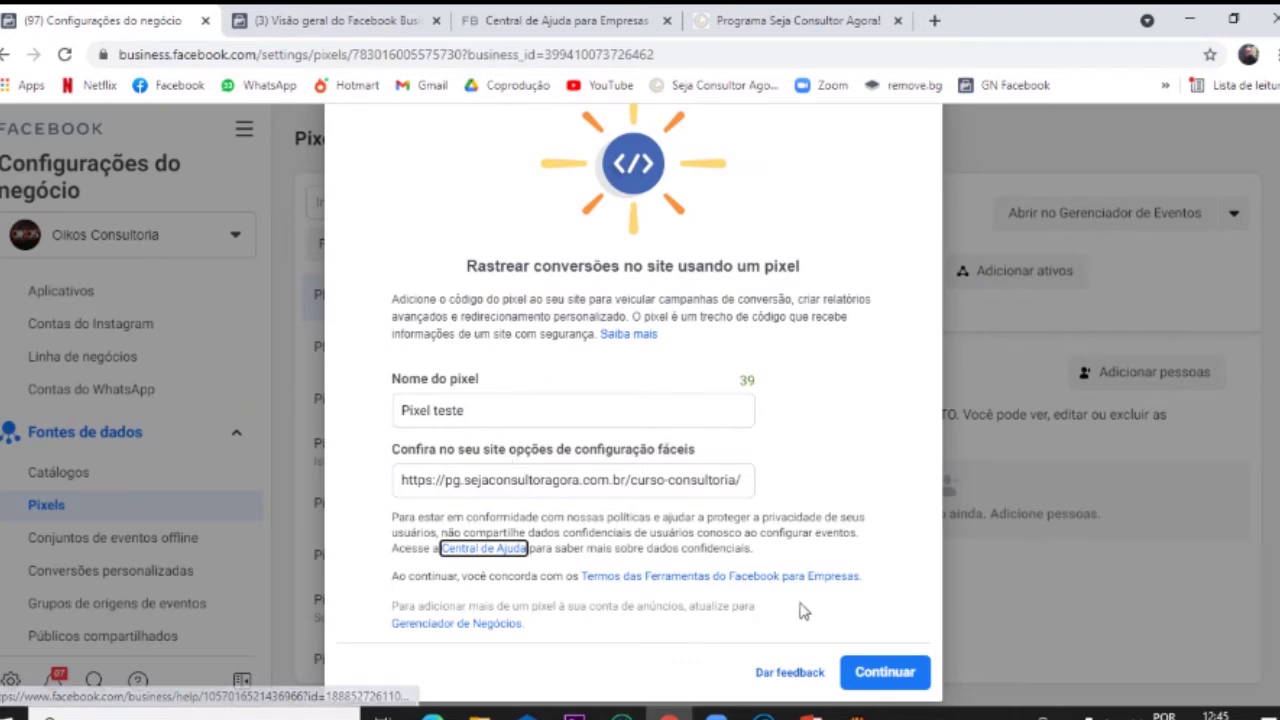
{"action": "left_click", "coordinate": [884, 672]}
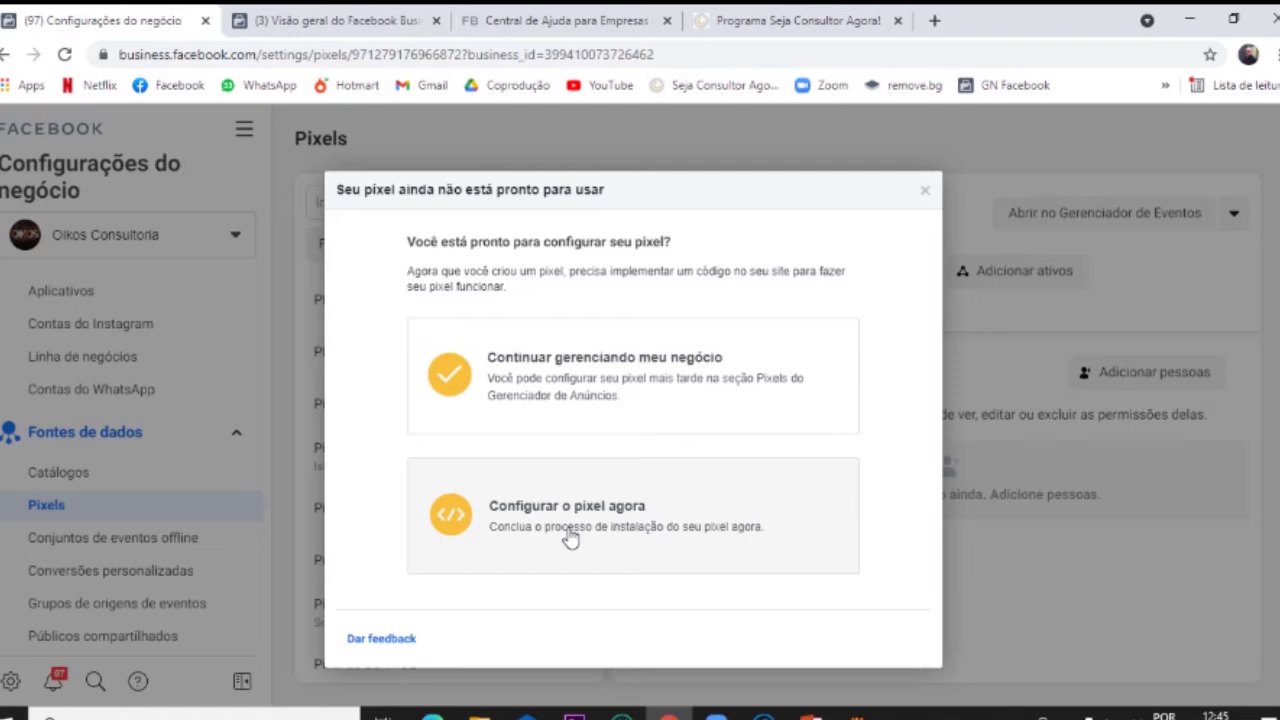
Step: Choose to configure the pixel now by e-mailing instructions to a developer, and begin entering the recipient's e-mail address
{"action": "left_click", "coordinate": [570, 538]}
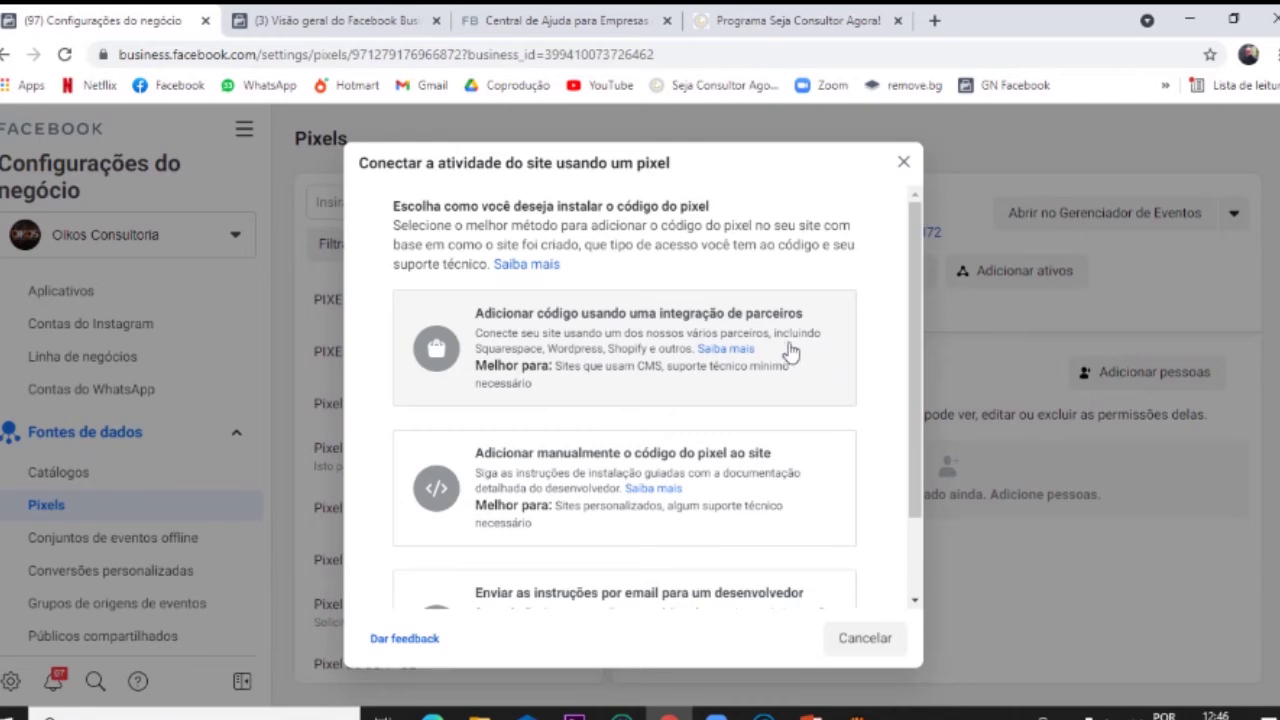
{"action": "left_click_drag", "start_coordinate": [915, 330], "coordinate": [914, 423]}
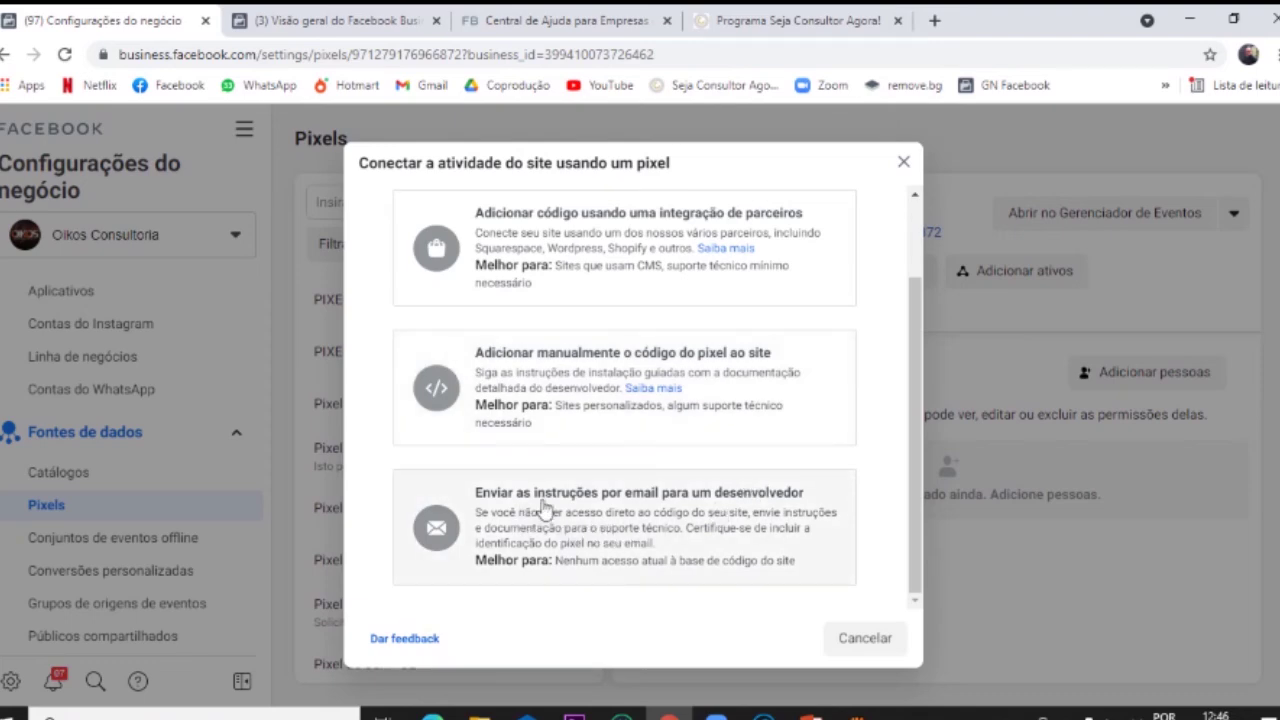
{"action": "left_click", "coordinate": [666, 543]}
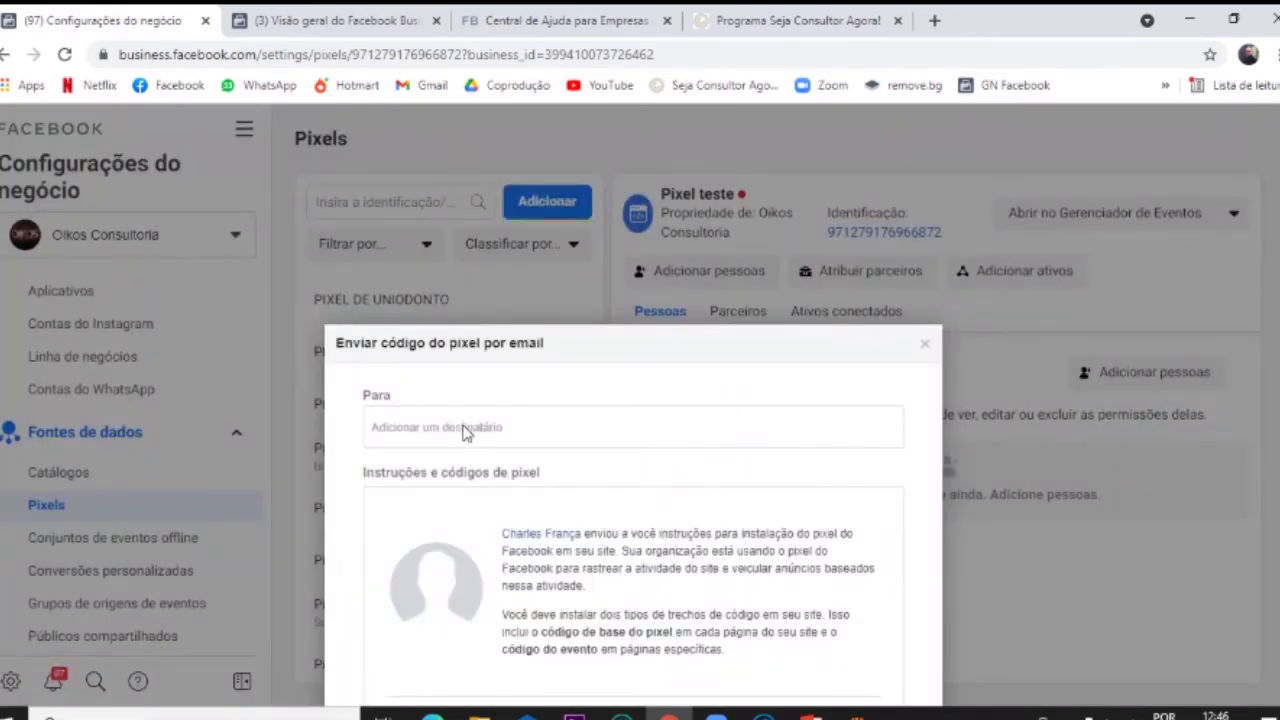
{"action": "left_click", "coordinate": [465, 427]}
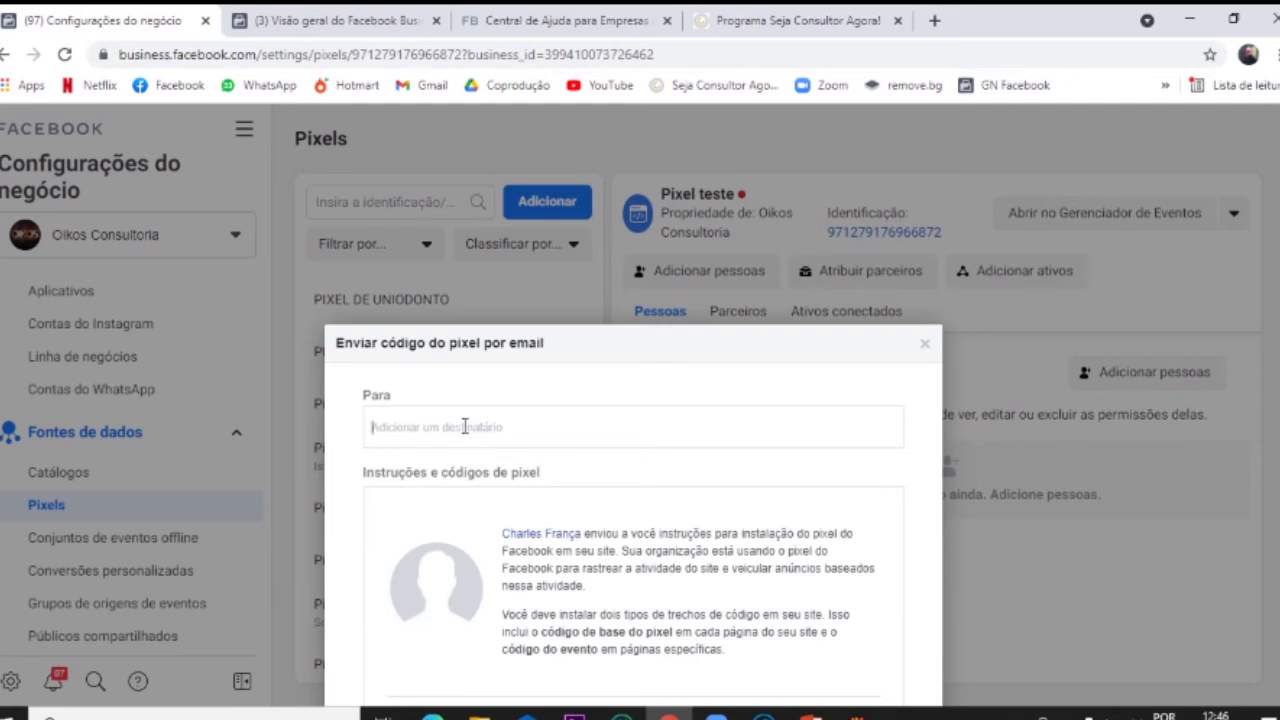
{"action": "type", "text": "email@"}
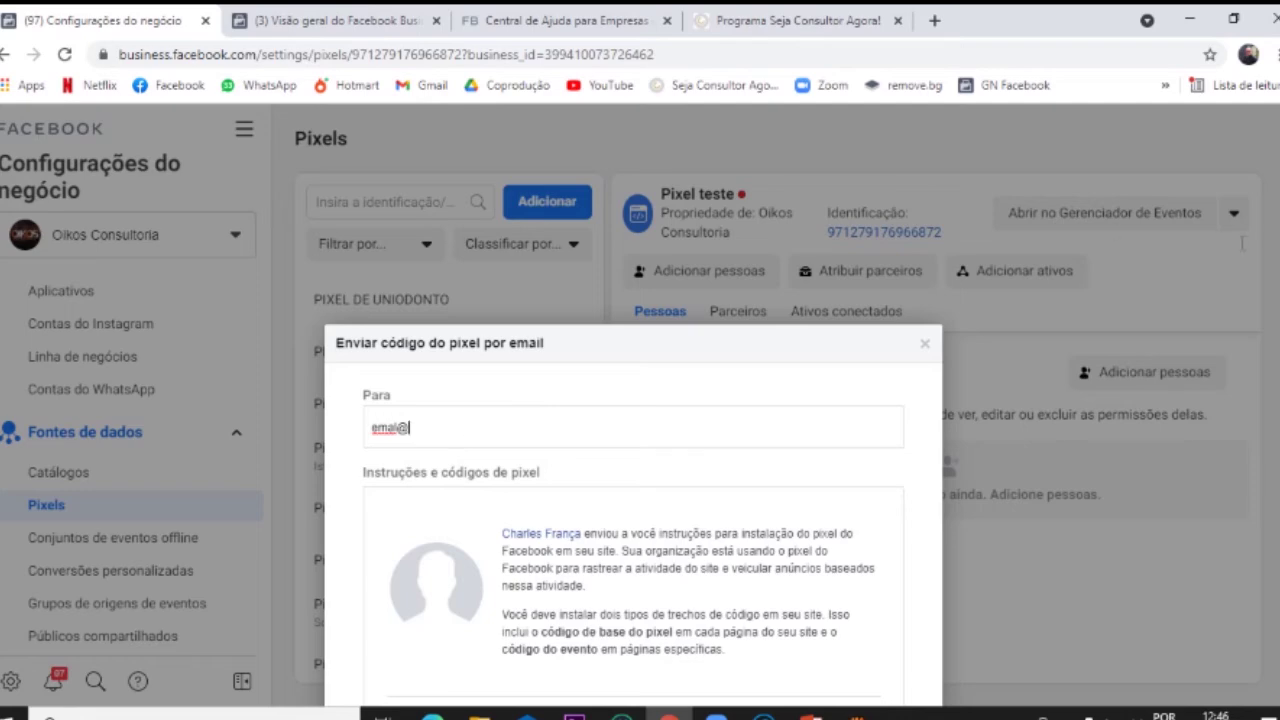
Step: Review the pixel e-mail's instructions, from the pixel ID and base code through event code to status verification
{"action": "scroll", "coordinate": [633, 400], "scroll_direction": "down", "scroll_amount": 10}
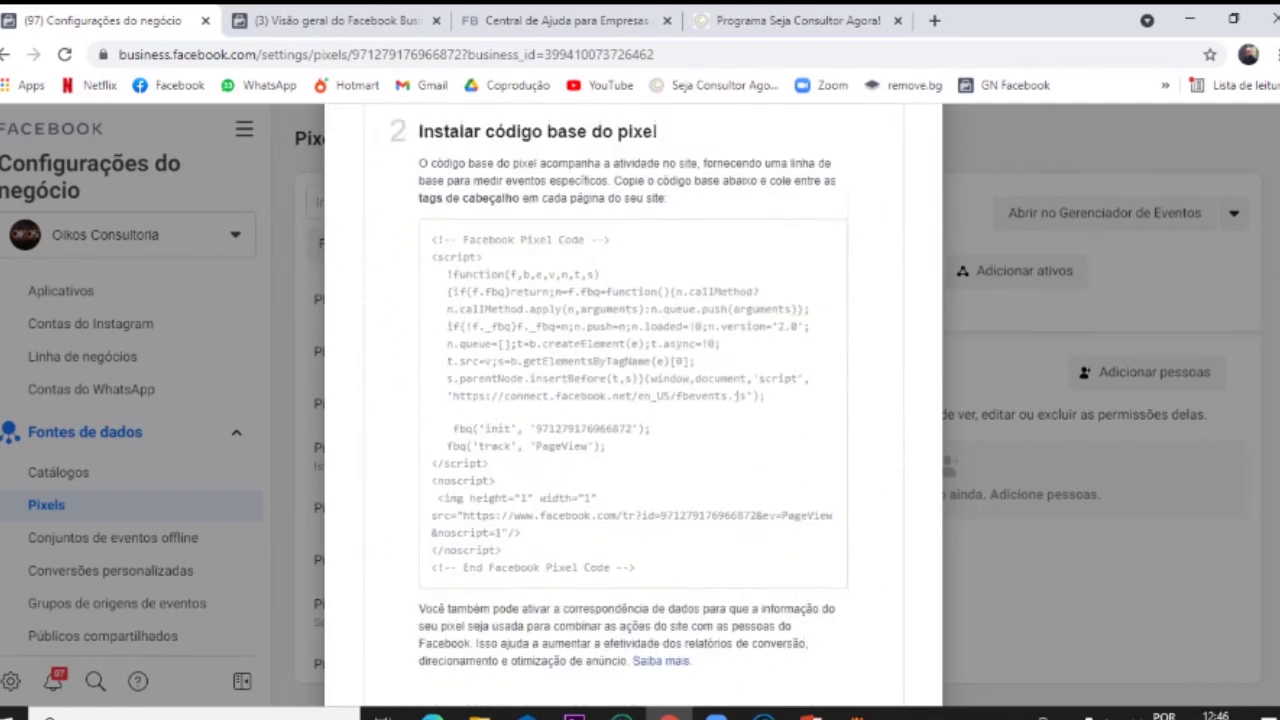
{"action": "scroll", "coordinate": [633, 400], "scroll_direction": "up", "scroll_amount": 10}
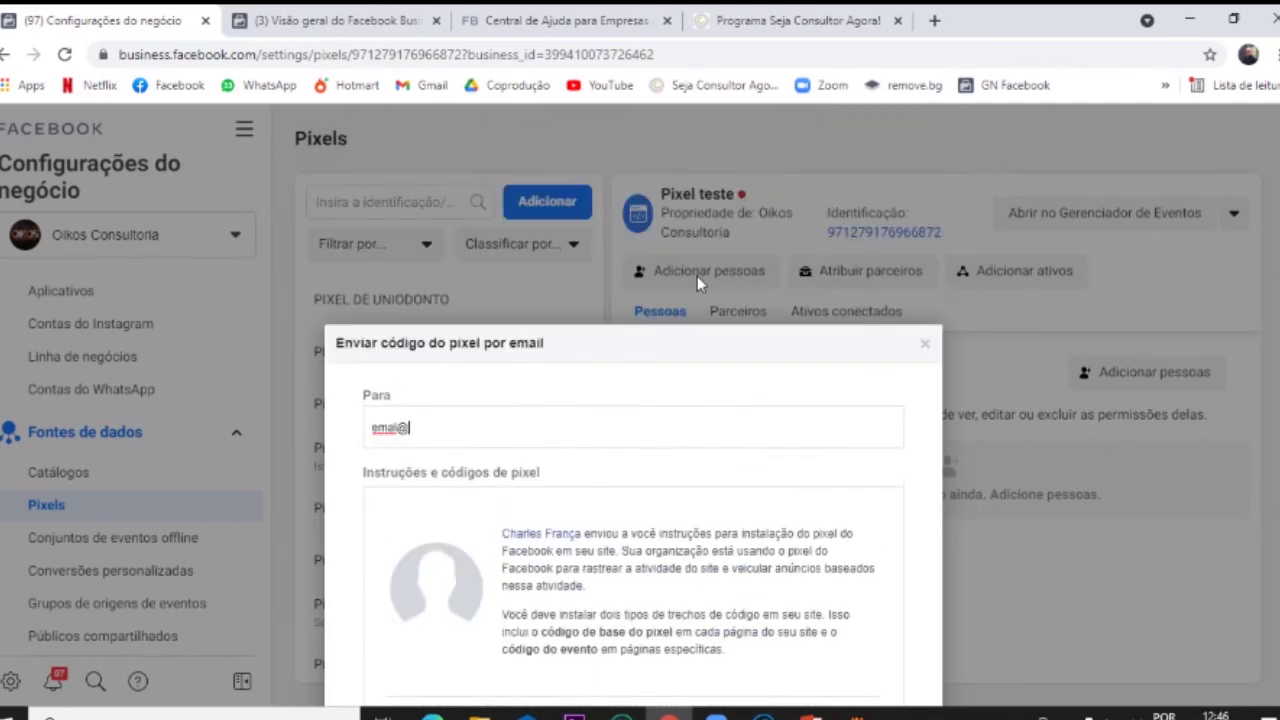
{"action": "scroll", "coordinate": [633, 400], "scroll_direction": "down", "scroll_amount": 10}
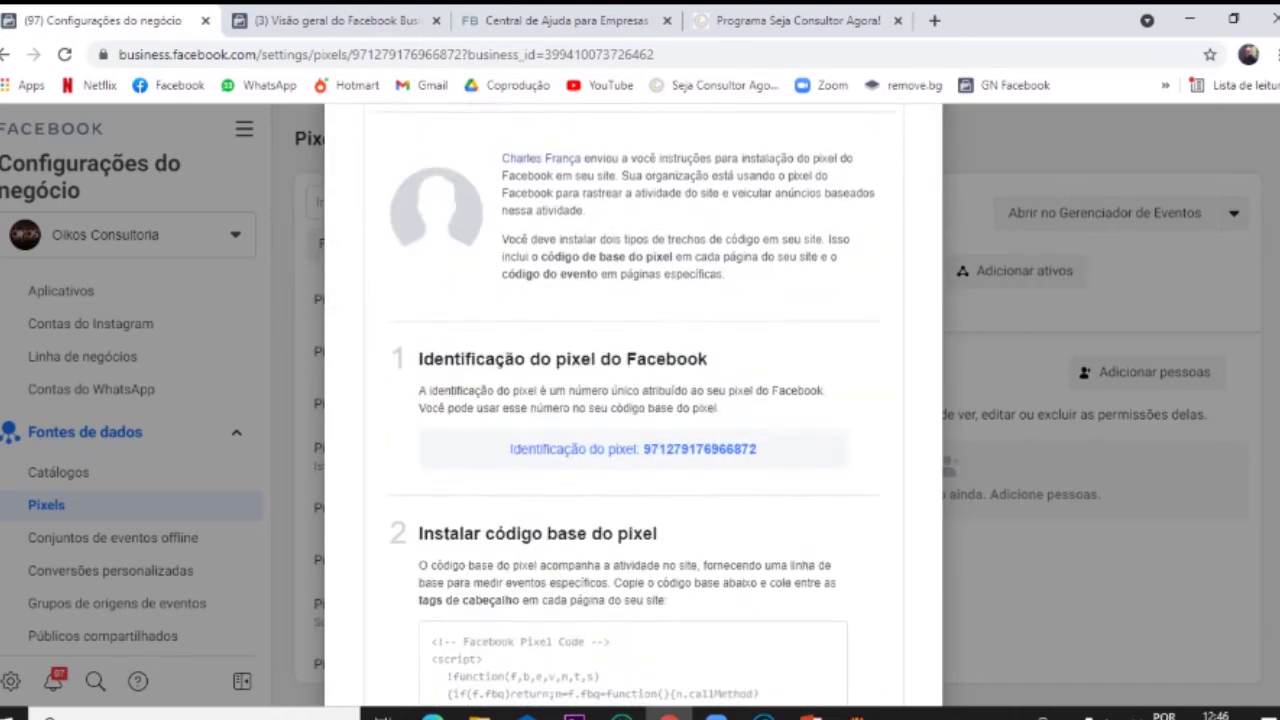
{"action": "scroll", "coordinate": [405, 137], "scroll_direction": "down", "scroll_amount": 8}
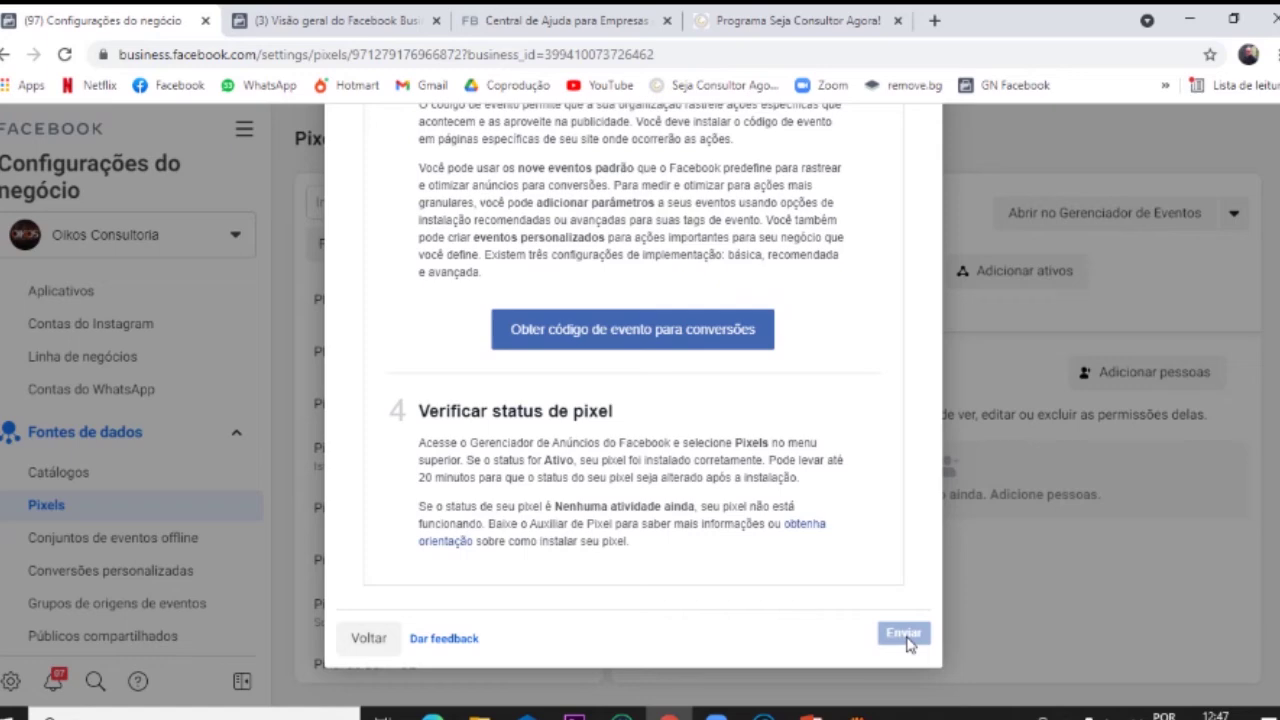
{"action": "scroll", "coordinate": [633, 400], "scroll_direction": "up", "scroll_amount": 15}
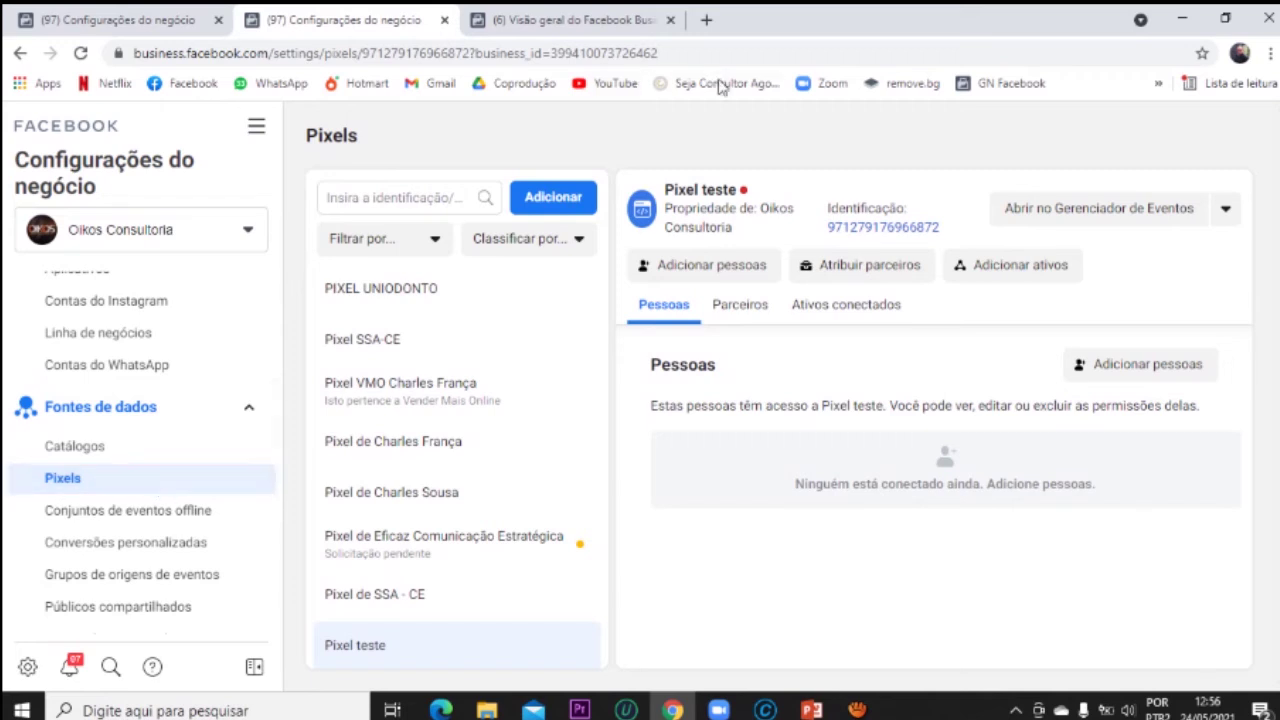
Step: Open Pixel teste in the Events Manager, view its activity overview and bring up its creation options
{"action": "mouse_move", "coordinate": [746, 192]}
{"action": "left_click", "coordinate": [1170, 220]}
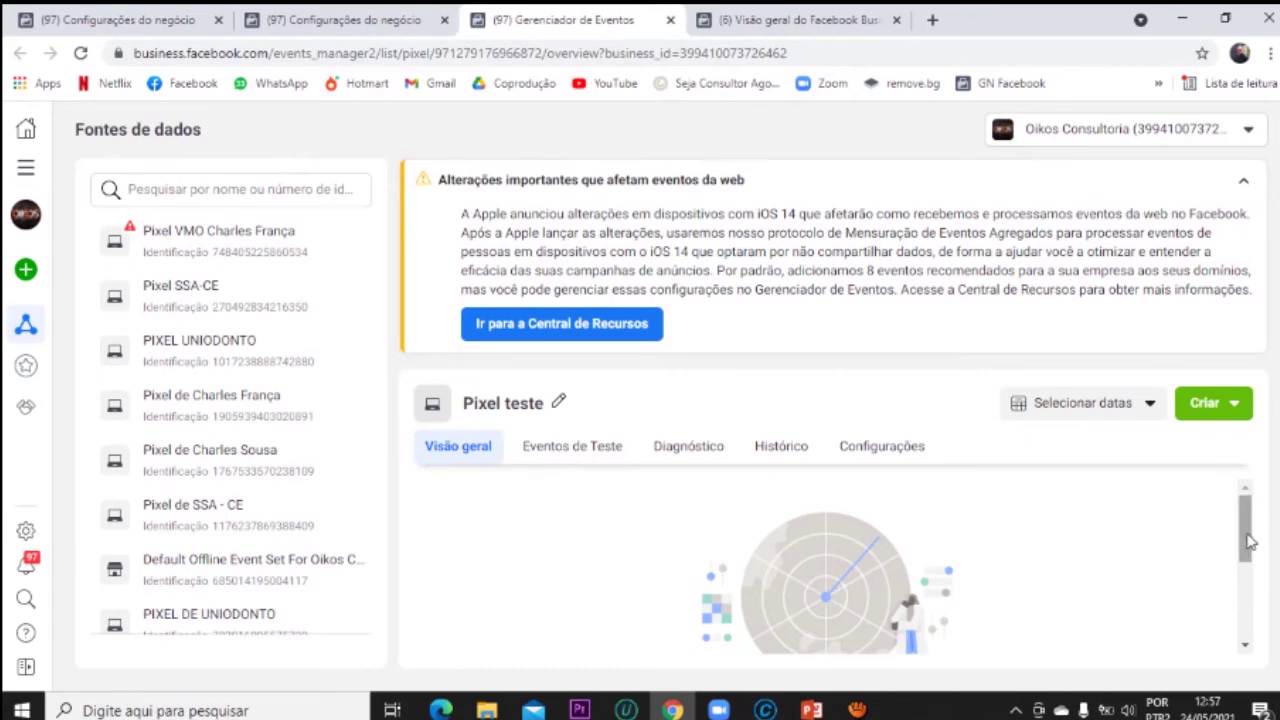
{"action": "left_click_drag", "start_coordinate": [1244, 528], "coordinate": [1256, 640]}
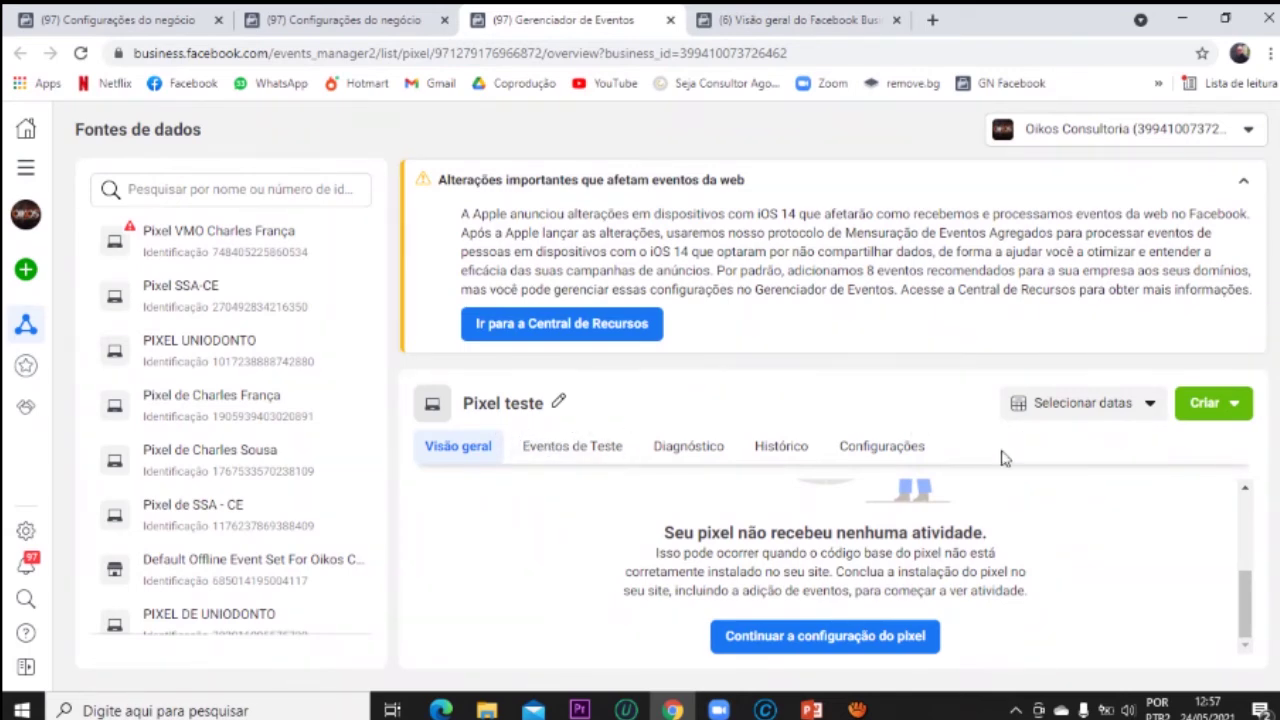
{"action": "left_click", "coordinate": [1230, 408]}
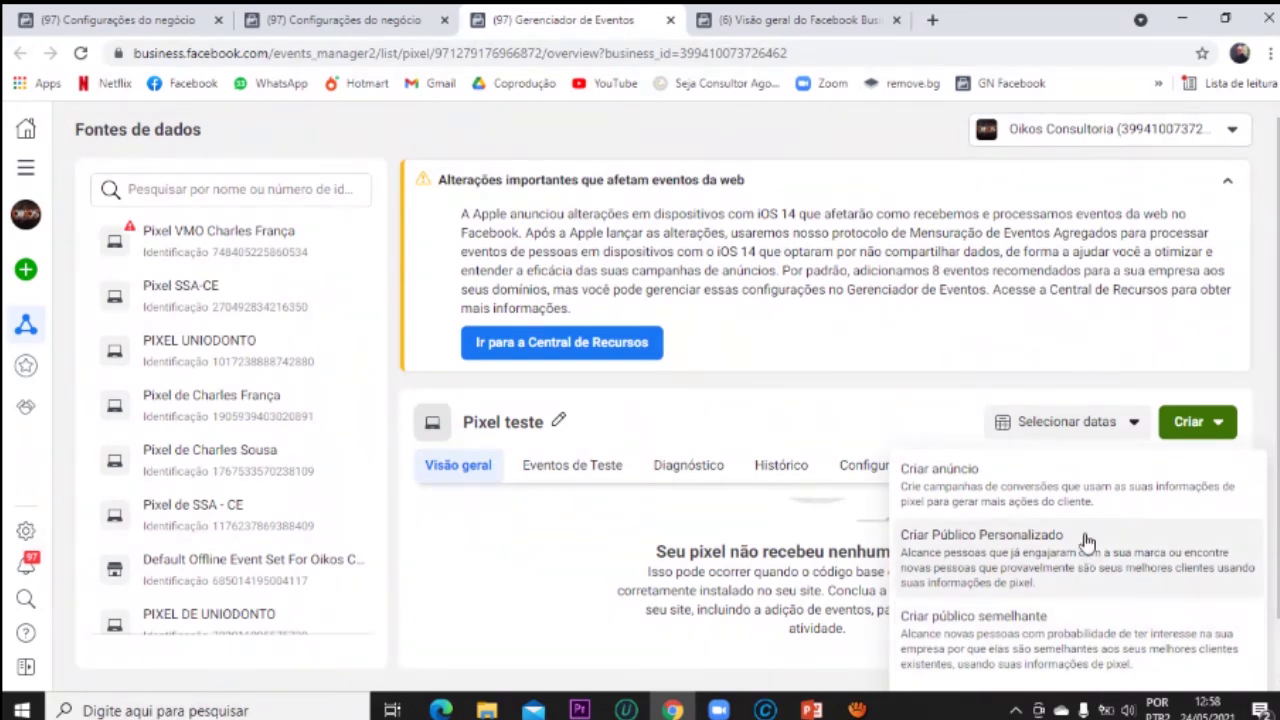
Step: Create an ad from Pixel teste as a new campaign with the Engajamento objective
{"action": "left_click", "coordinate": [933, 505]}
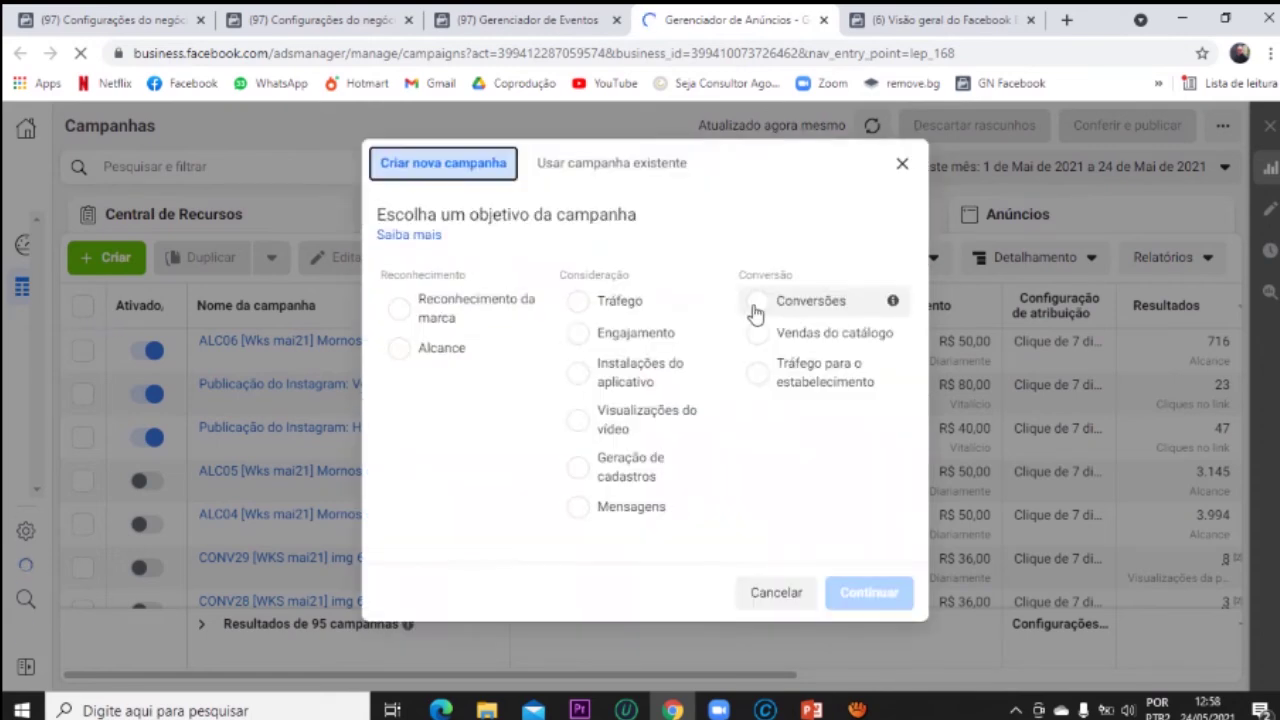
{"action": "left_click", "coordinate": [583, 310]}
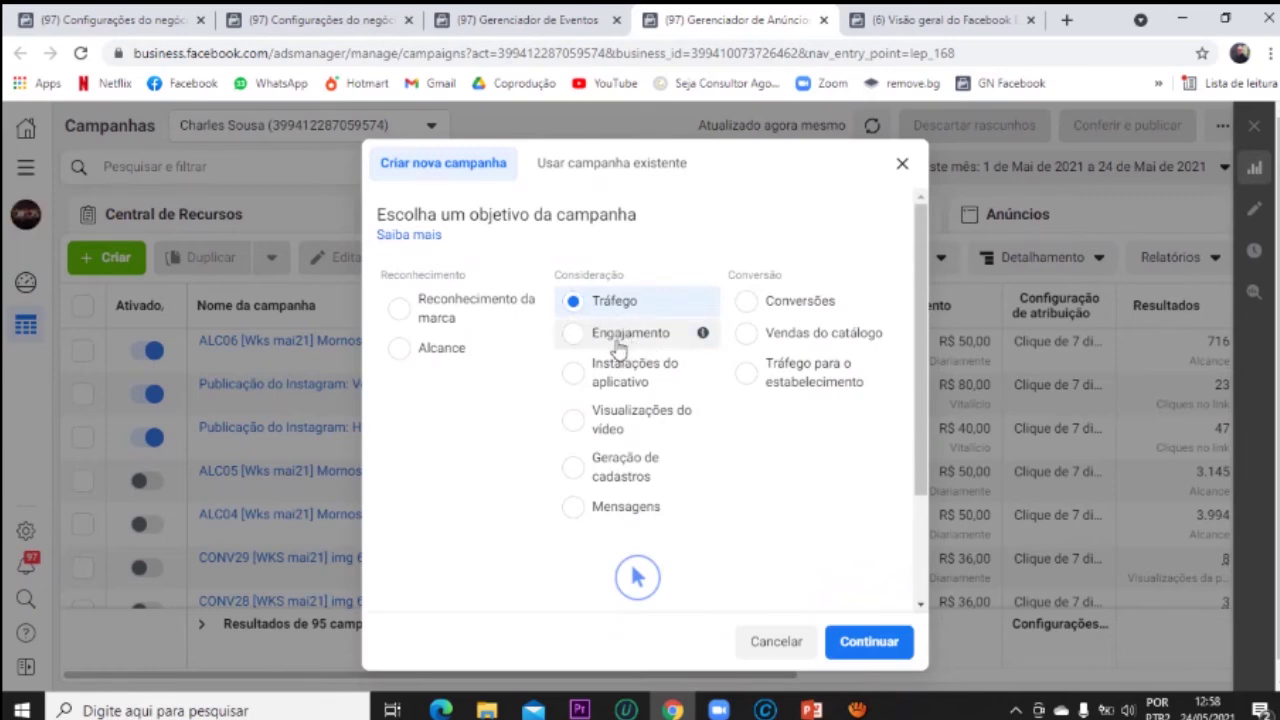
{"action": "left_click", "coordinate": [619, 347]}
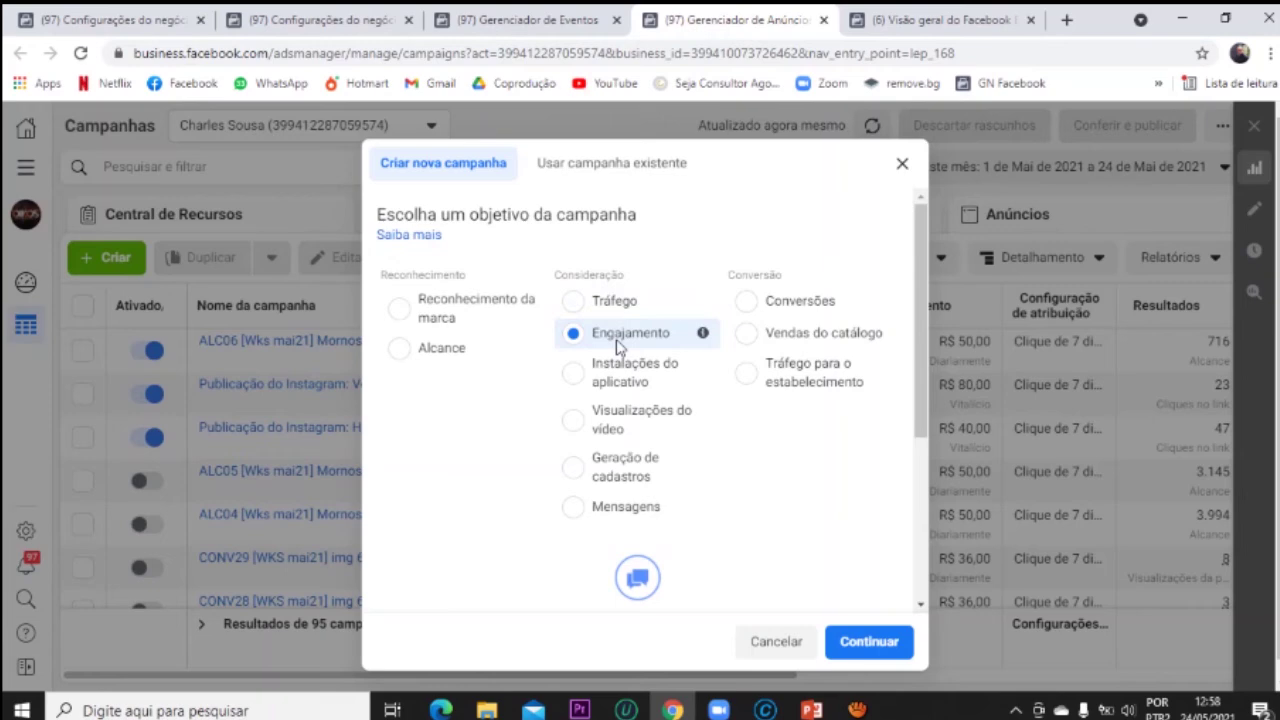
{"action": "left_click", "coordinate": [870, 643]}
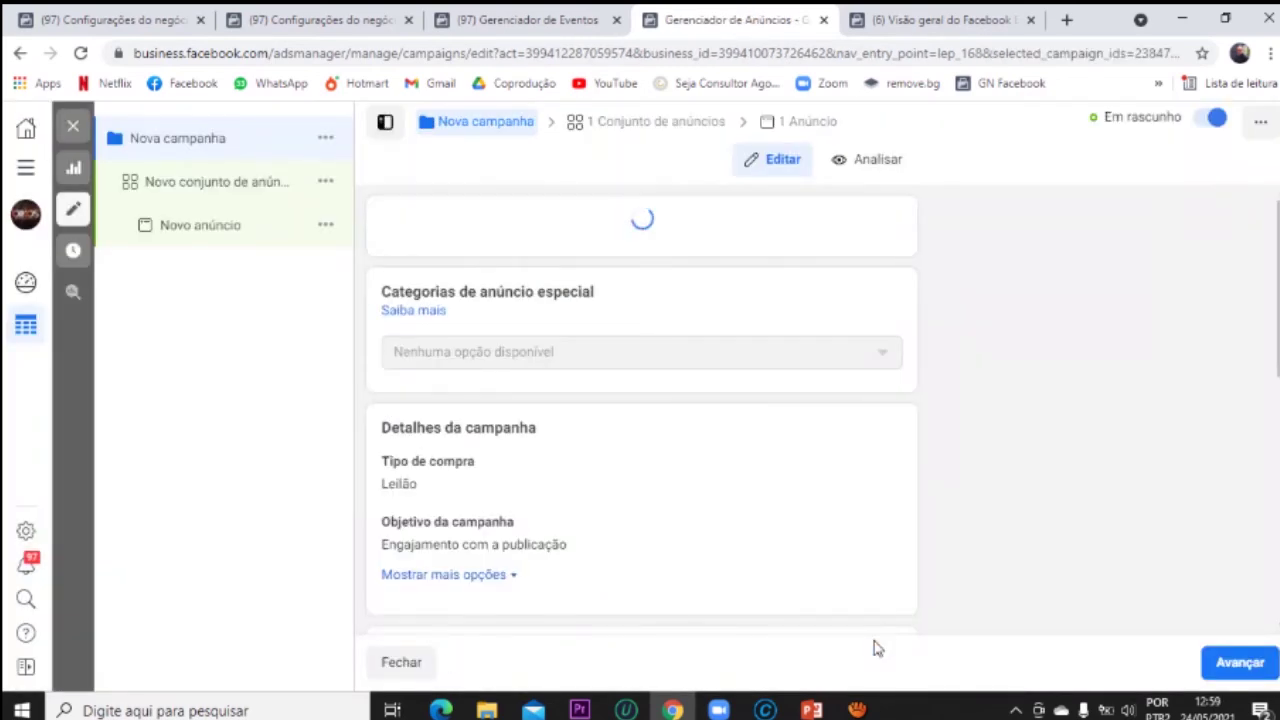
Step: Name the campaign "teste 2", check its budget settings and continue to the ad set
{"action": "left_click", "coordinate": [543, 261]}
{"action": "left_click_drag", "start_coordinate": [543, 261], "coordinate": [266, 264]}
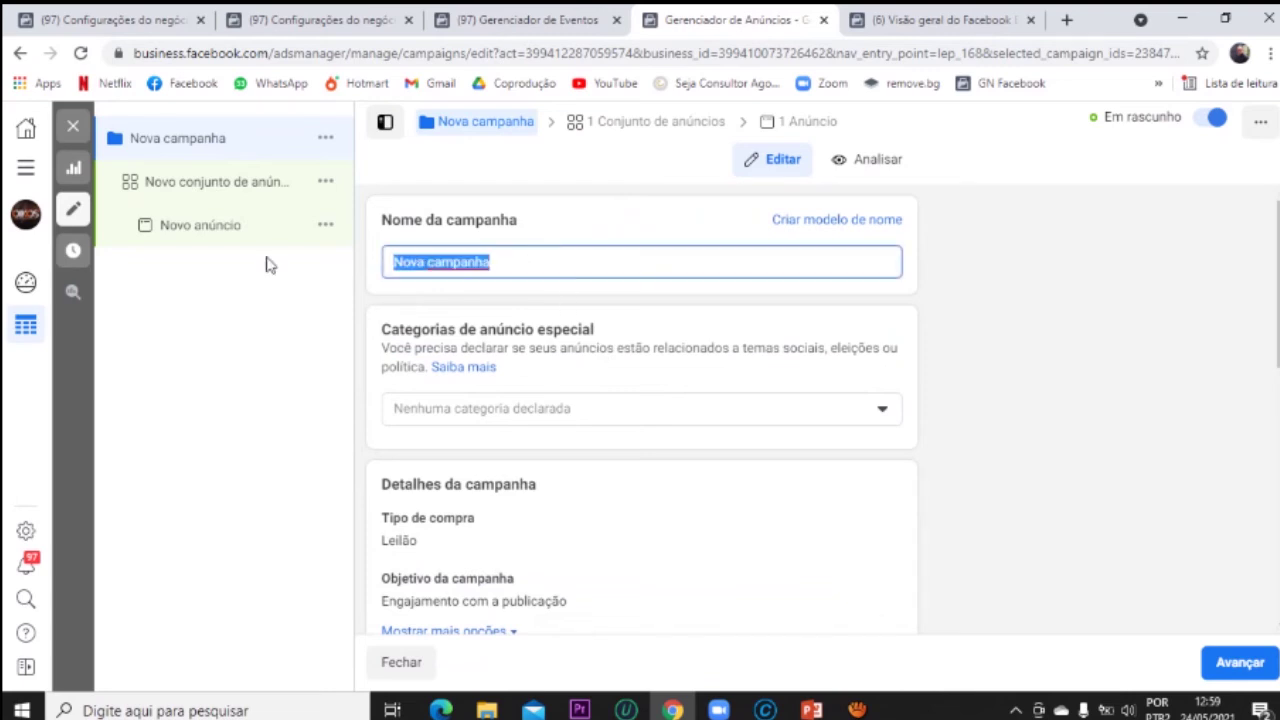
{"action": "type", "text": "test"}
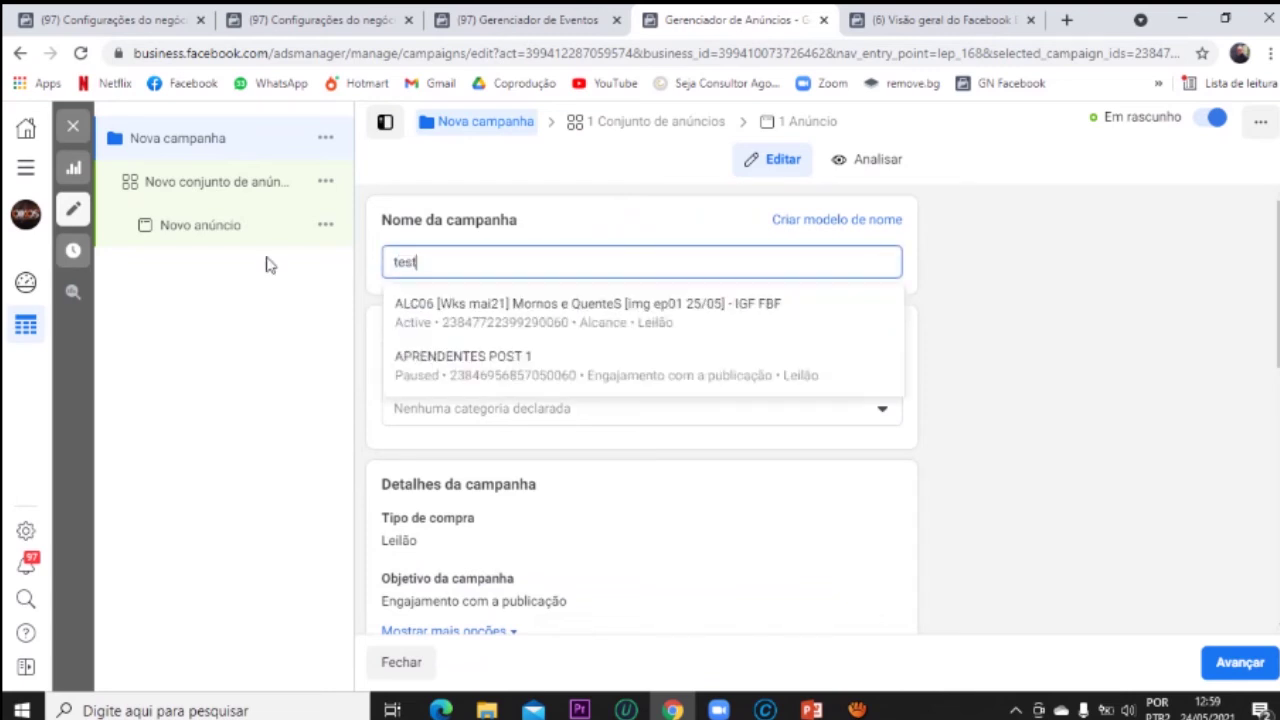
{"action": "type", "text": "e 2"}
{"action": "key", "text": "Tab"}
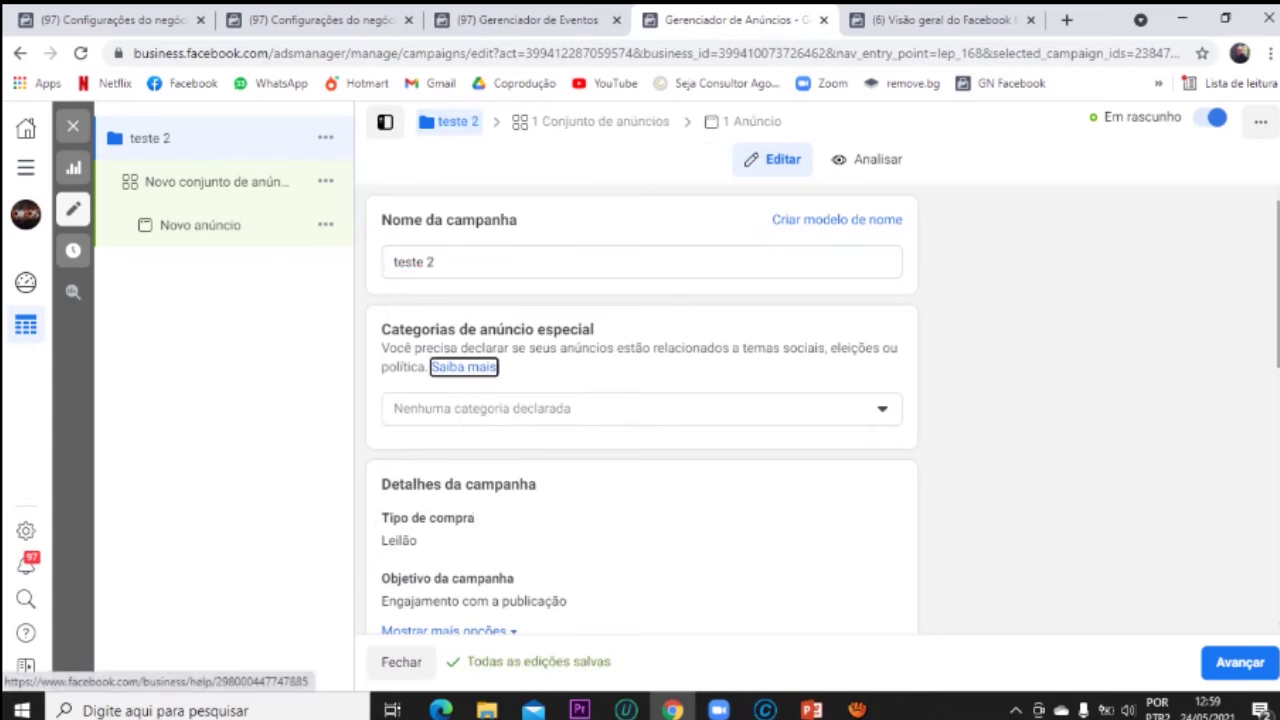
{"action": "scroll", "coordinate": [581, 410], "scroll_direction": "down", "scroll_amount": 3}
{"action": "scroll", "coordinate": [680, 515], "scroll_direction": "down", "scroll_amount": 3}
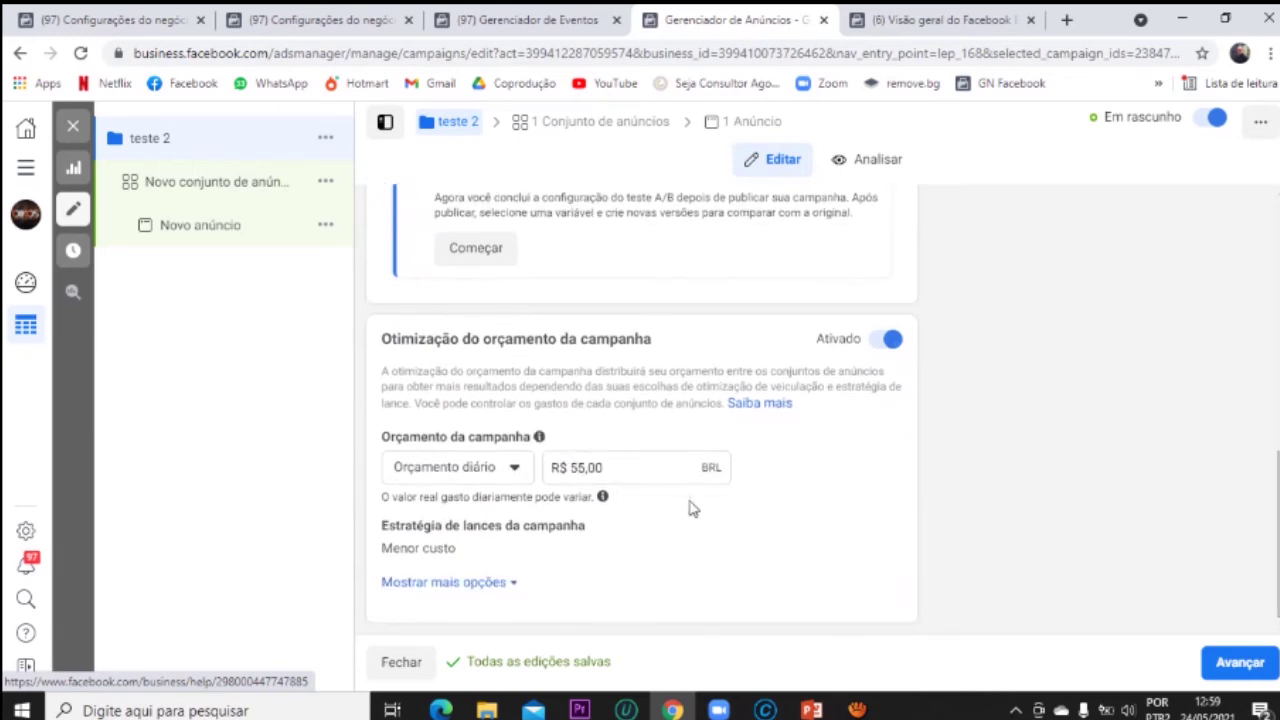
{"action": "left_click", "coordinate": [1240, 664]}
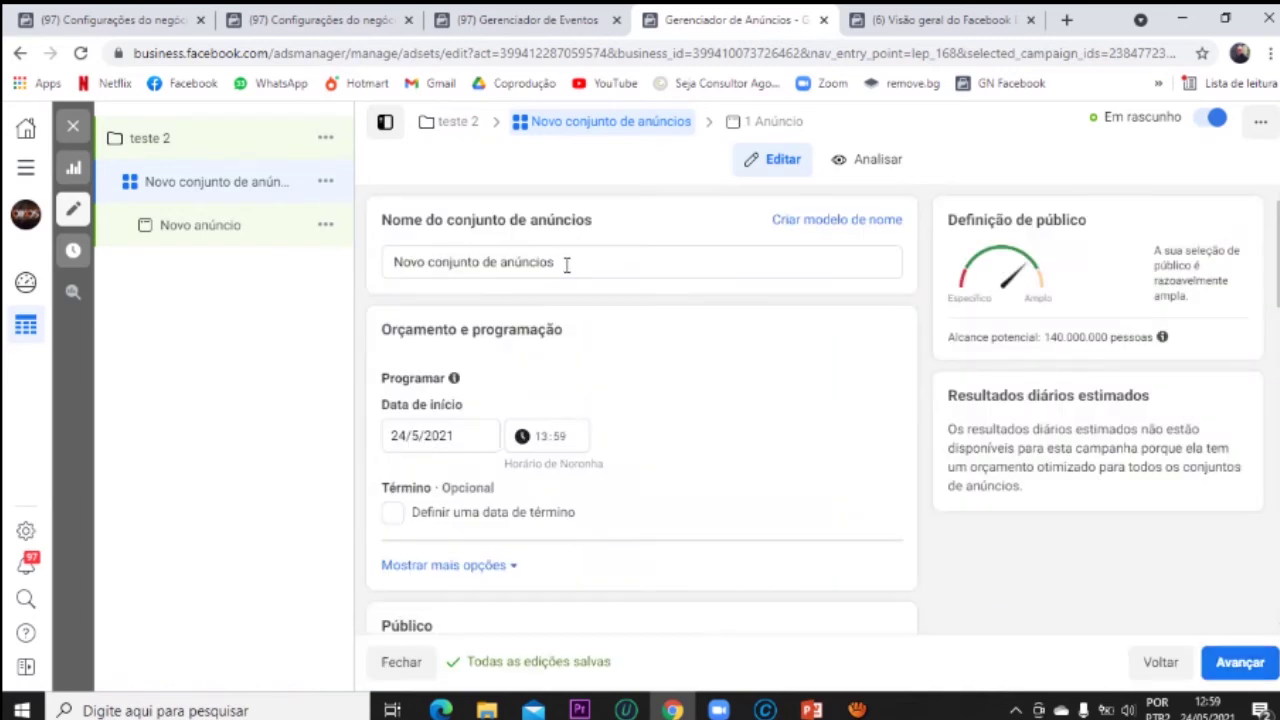
Step: Name the ad set "Teste pixel"
{"action": "left_click_drag", "start_coordinate": [566, 264], "coordinate": [300, 259]}
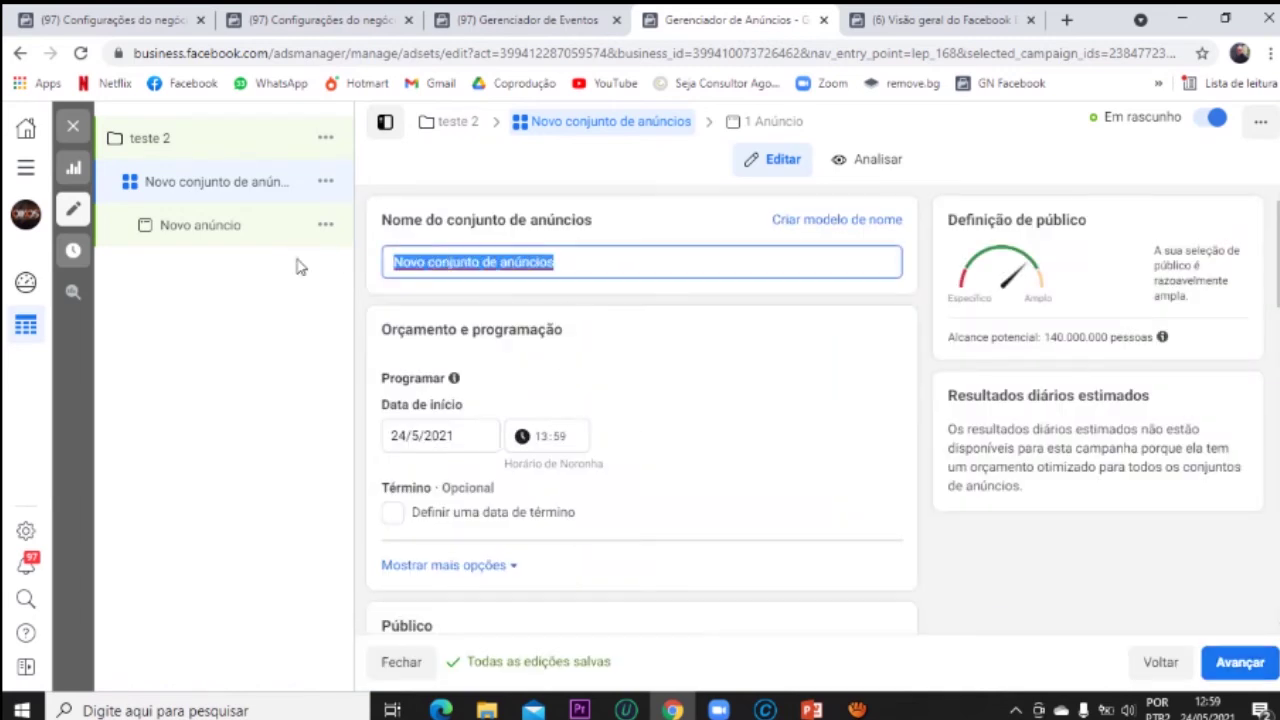
{"action": "type", "text": "Teste pixel"}
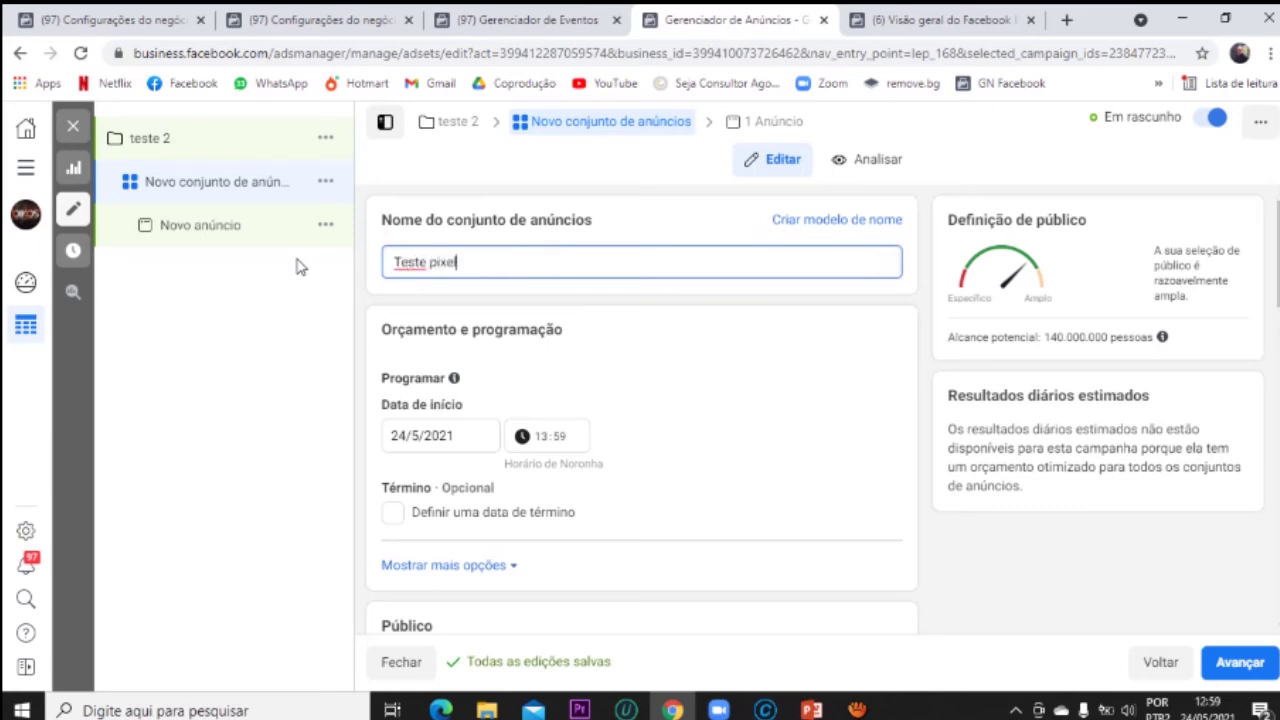
{"action": "key", "text": "Tab"}
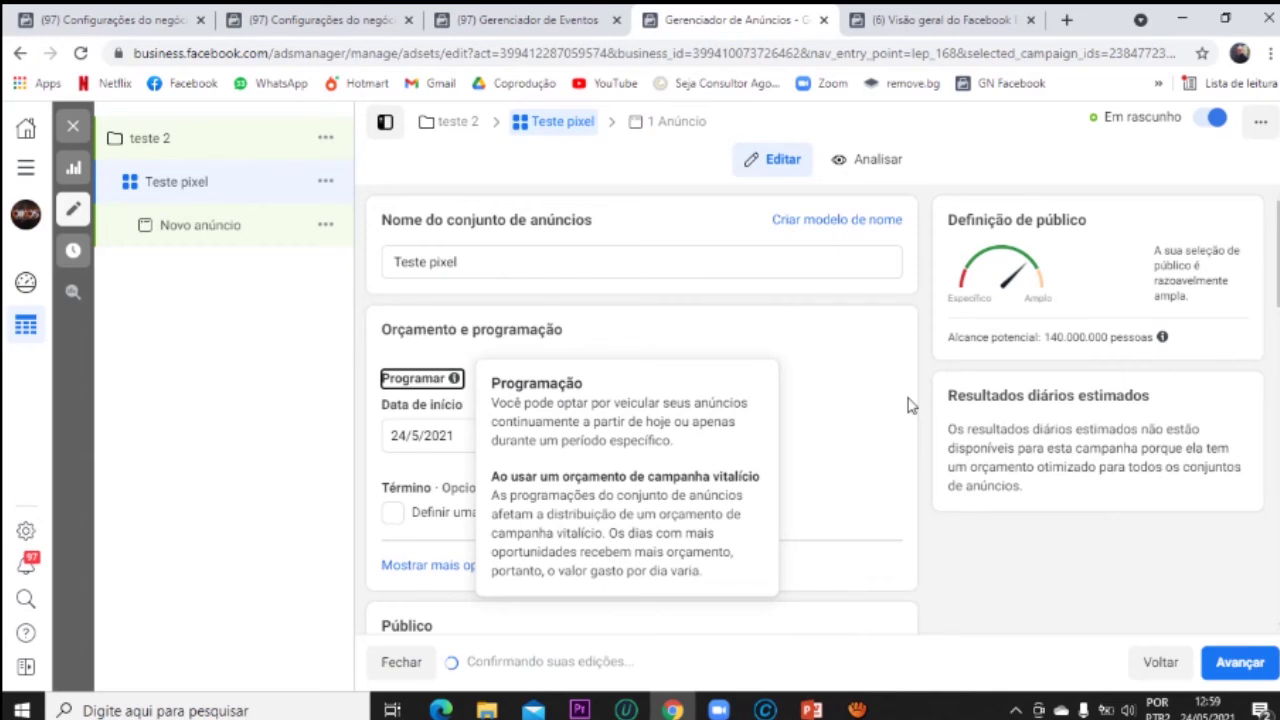
{"action": "left_click", "coordinate": [910, 405]}
Step: Review the ad set's schedule, custom and saved audience choices, placements, and optimization and delivery settings
{"action": "scroll", "coordinate": [910, 405], "scroll_direction": "down", "scroll_amount": 2}
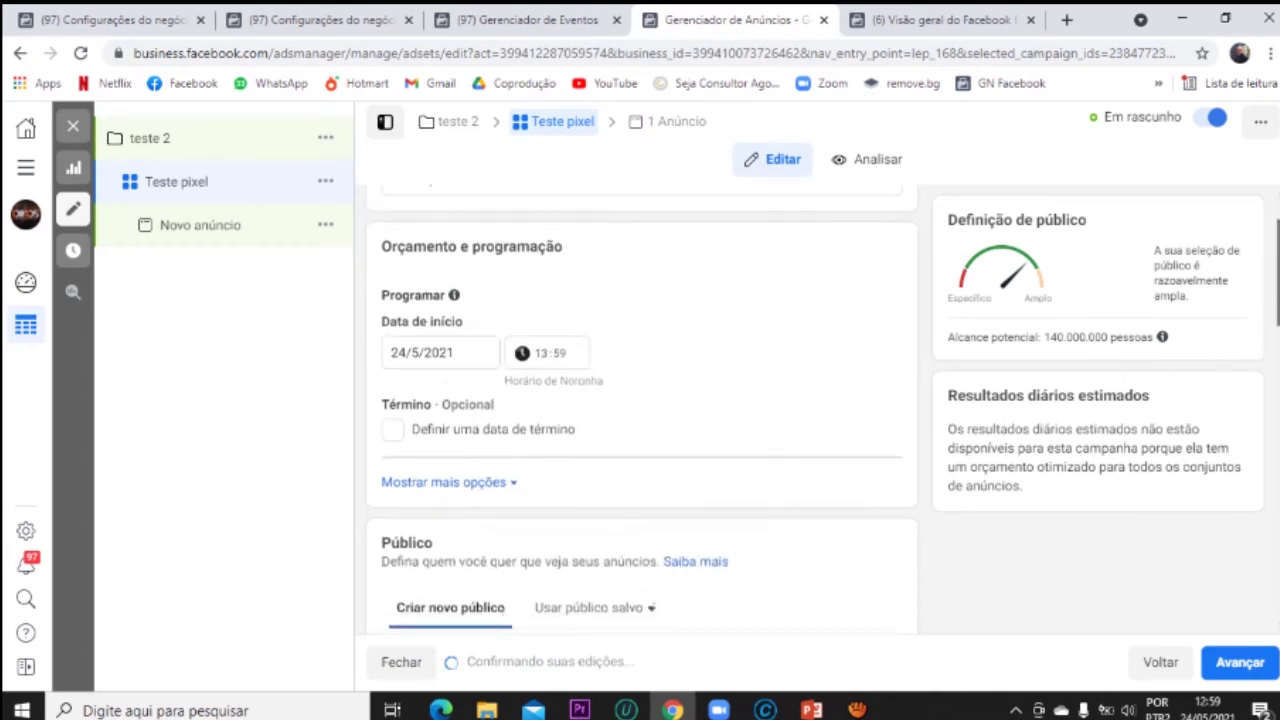
{"action": "scroll", "coordinate": [620, 295], "scroll_direction": "down", "scroll_amount": 3}
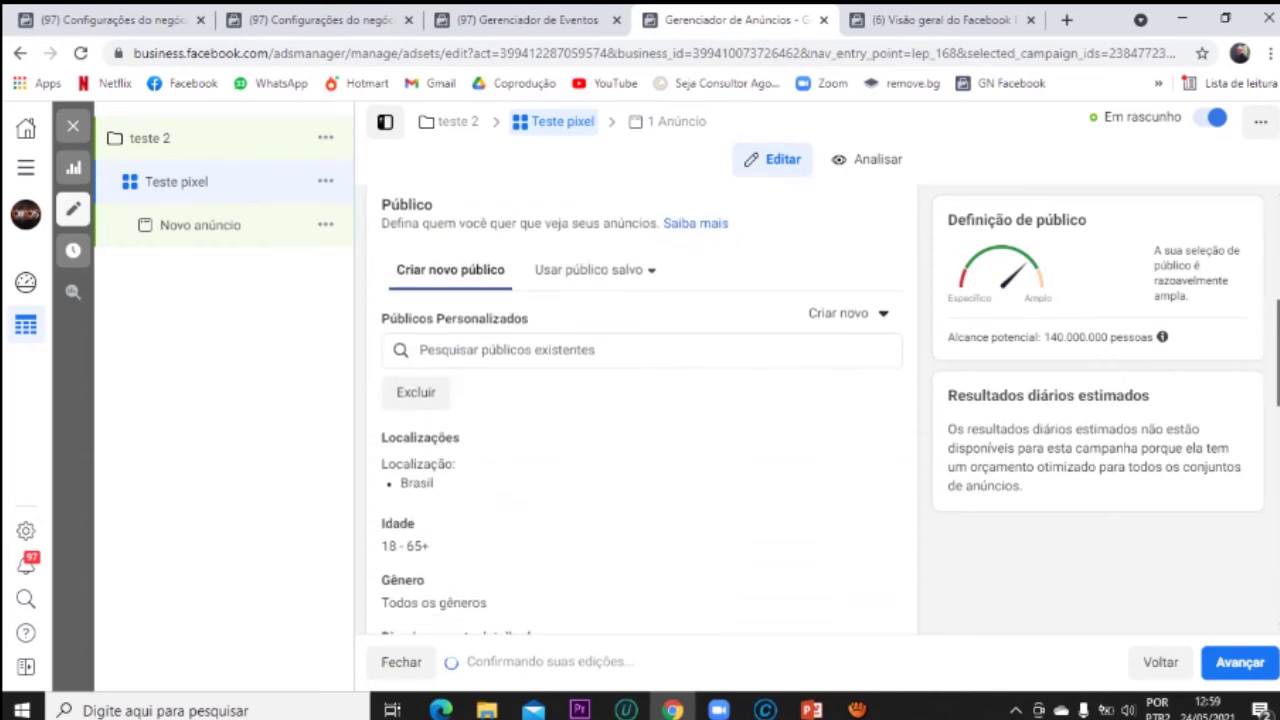
{"action": "left_click", "coordinate": [495, 352]}
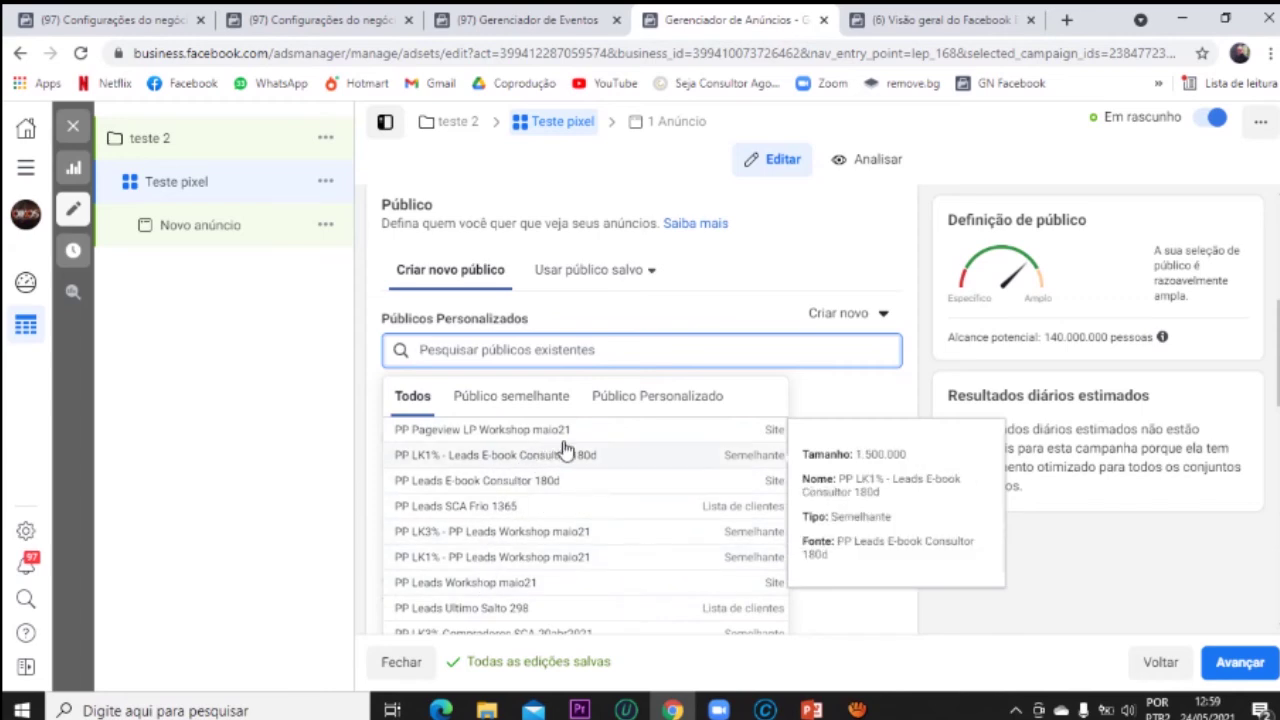
{"action": "left_click", "coordinate": [652, 270]}
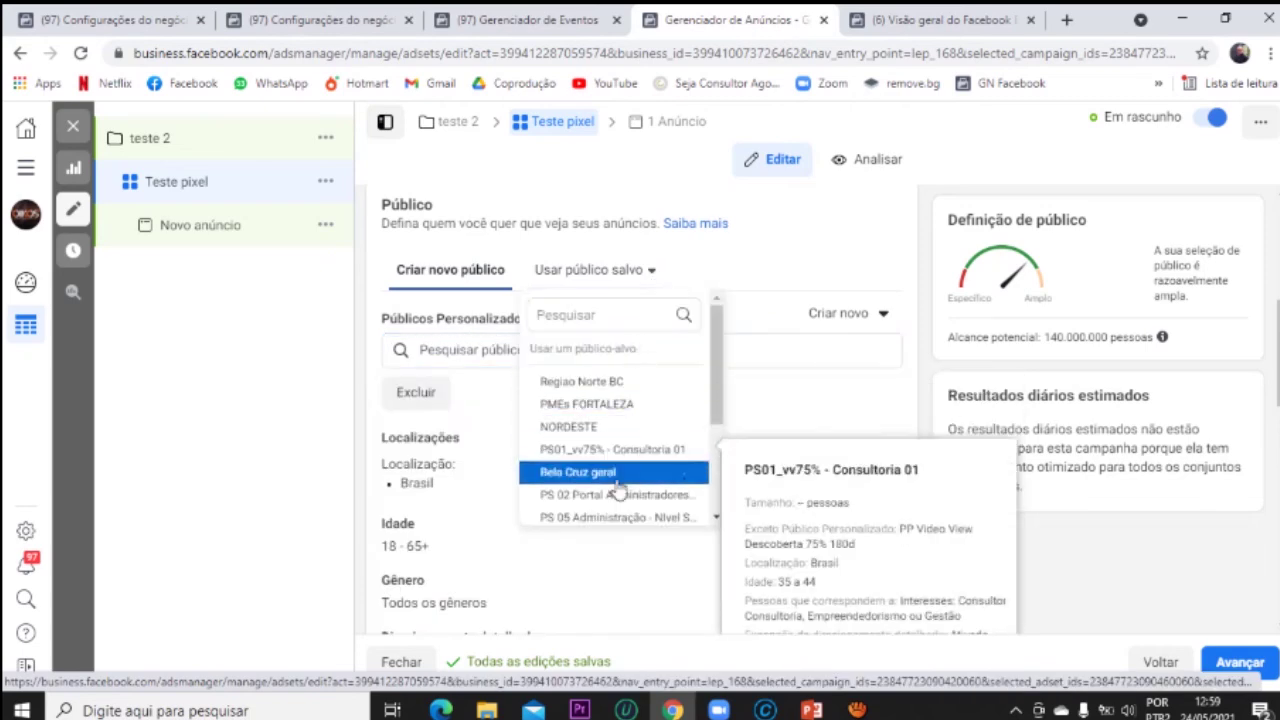
{"action": "left_click", "coordinate": [742, 275]}
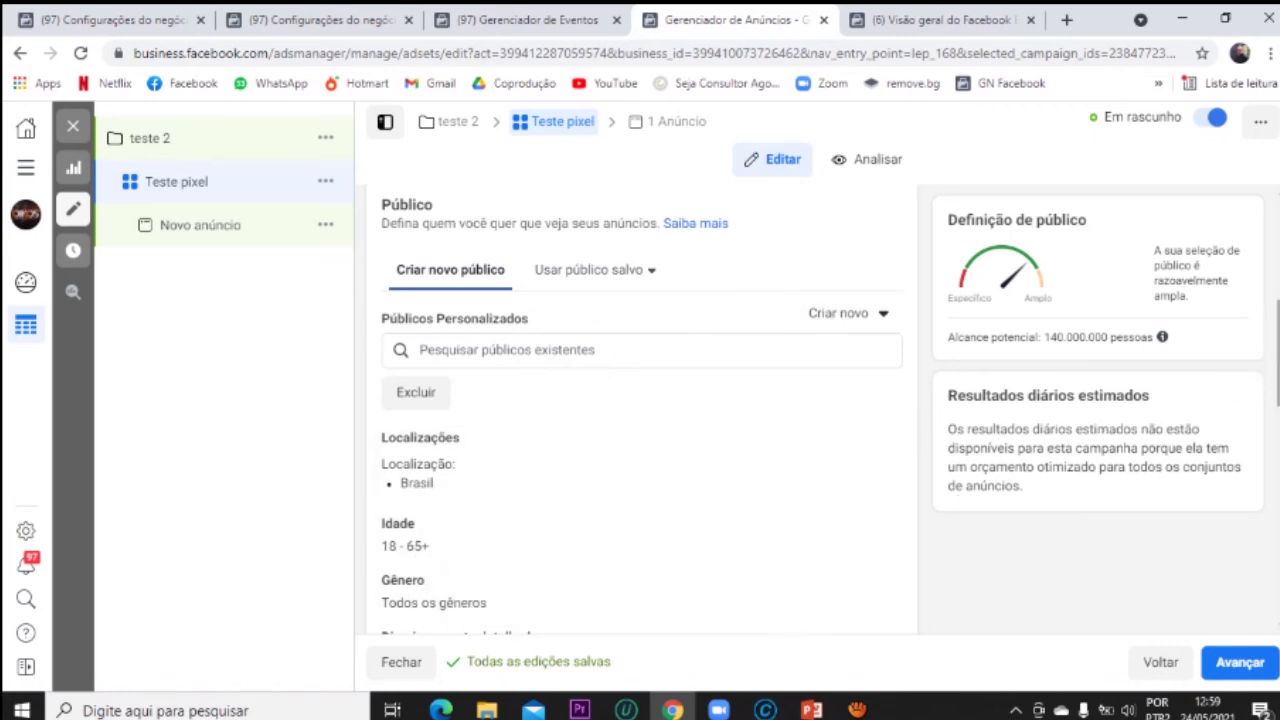
{"action": "scroll", "coordinate": [640, 410], "scroll_direction": "down", "scroll_amount": 6}
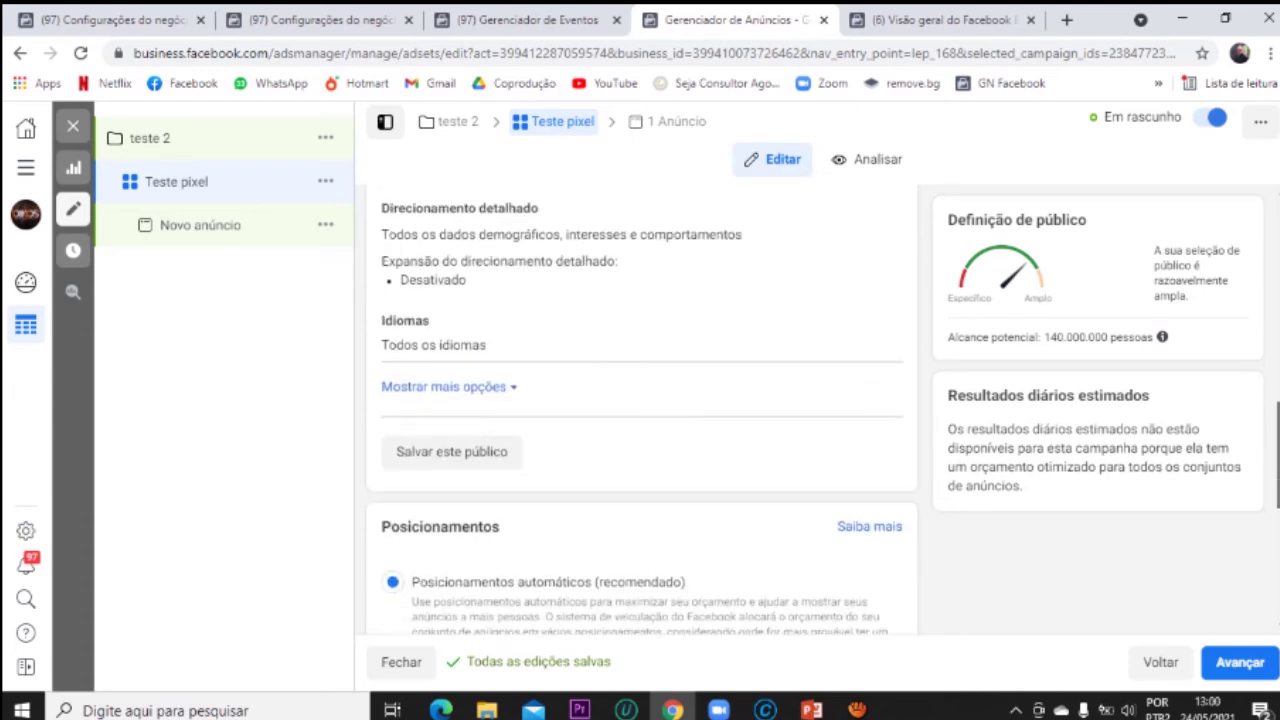
{"action": "scroll", "coordinate": [641, 411], "scroll_direction": "down", "scroll_amount": 2}
{"action": "scroll", "coordinate": [600, 282], "scroll_direction": "down", "scroll_amount": 1}
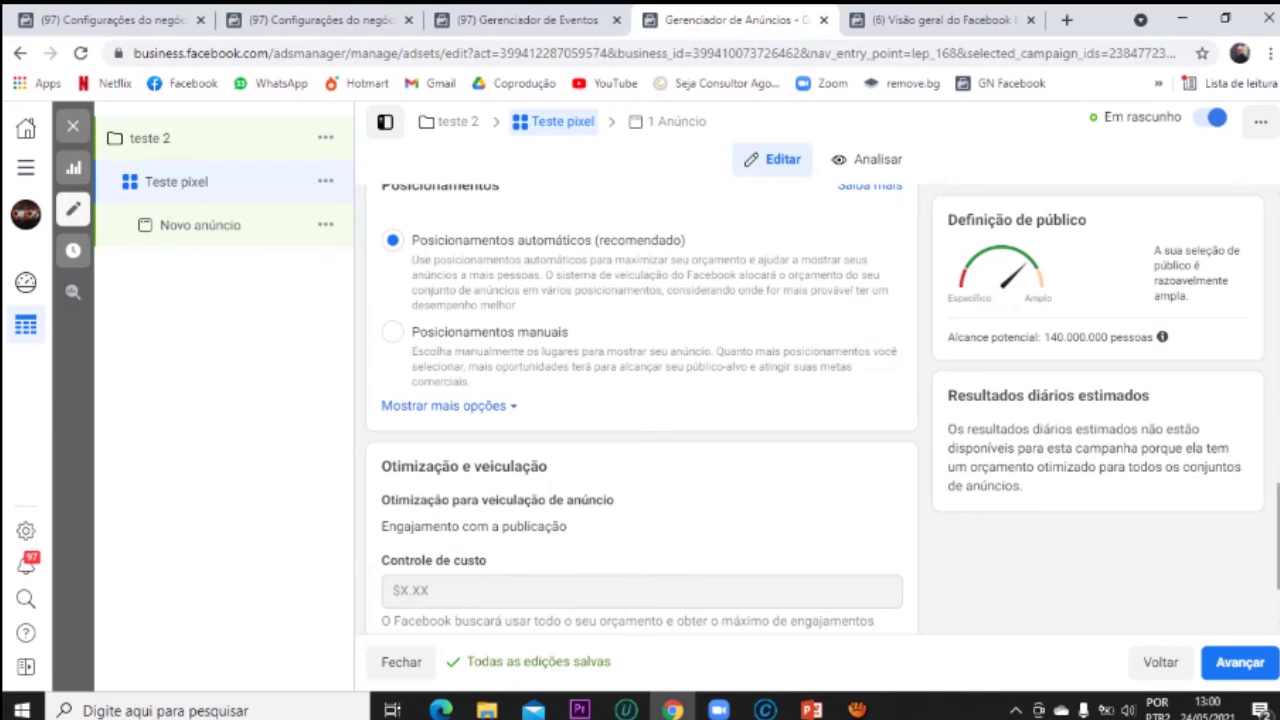
{"action": "scroll", "coordinate": [641, 411], "scroll_direction": "down", "scroll_amount": 1}
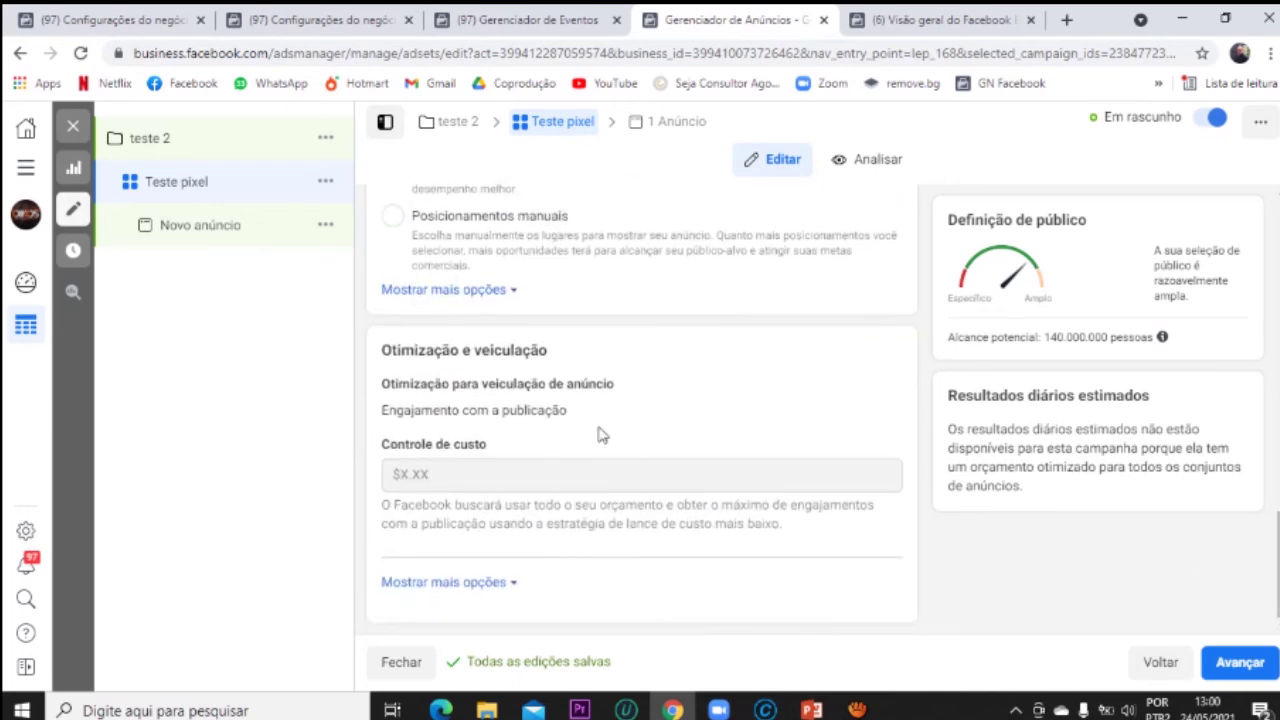
Step: Continue to the ad and use the 19 May Instagram feed post "QUER COMEÇAR UM NEGÓCIO DE CONSULTORIA?" as its creative
{"action": "left_click", "coordinate": [1242, 668]}
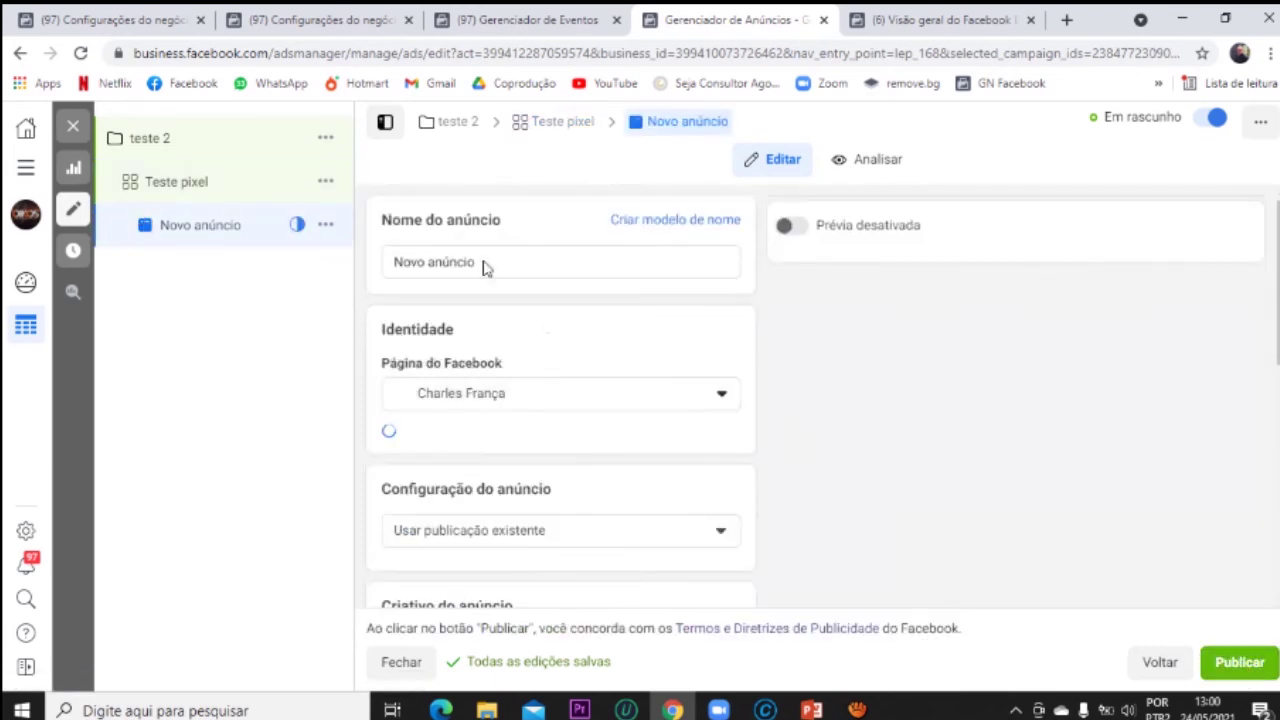
{"action": "left_click", "coordinate": [497, 261]}
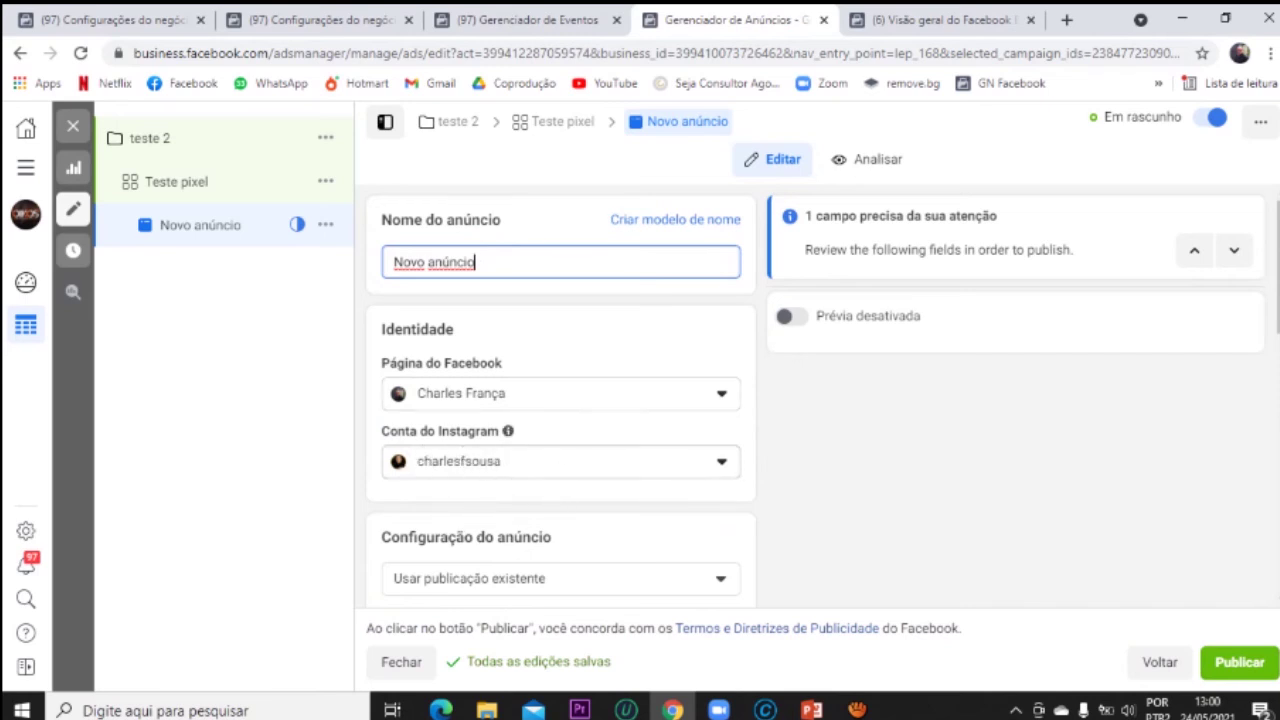
{"action": "left_click_drag", "start_coordinate": [1277, 268], "coordinate": [1277, 370]}
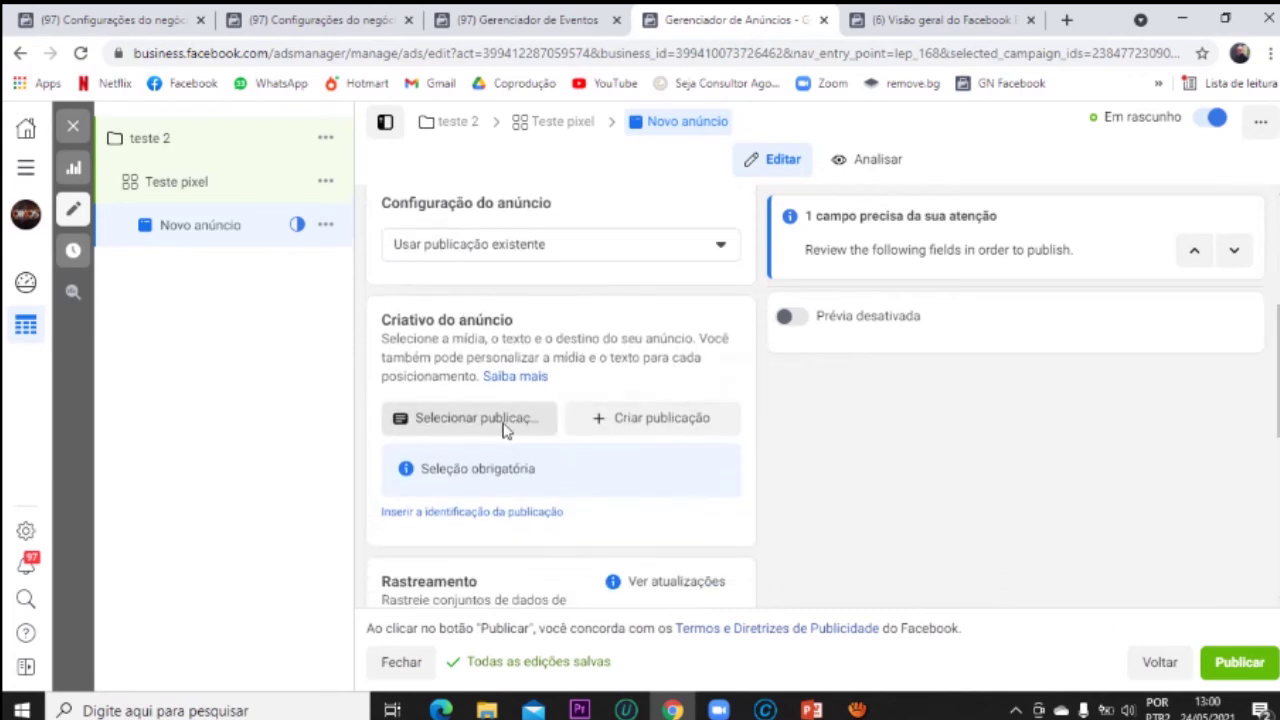
{"action": "left_click", "coordinate": [449, 420]}
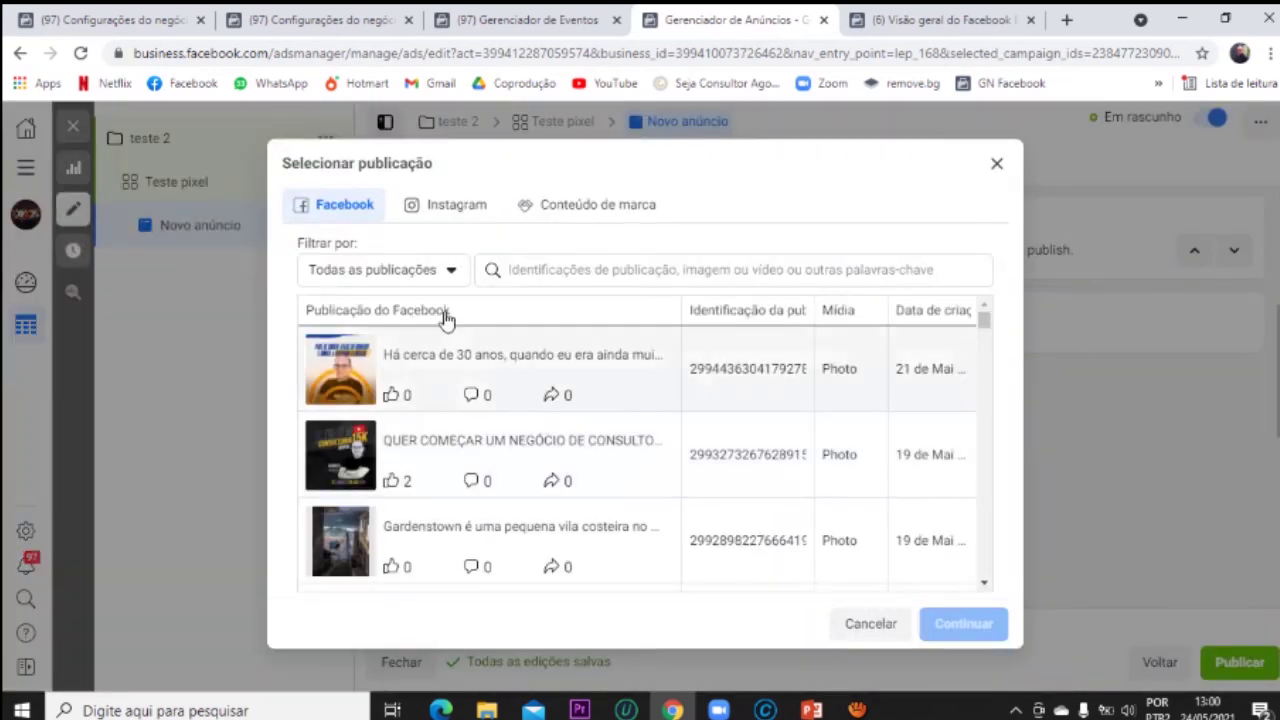
{"action": "left_click", "coordinate": [465, 222]}
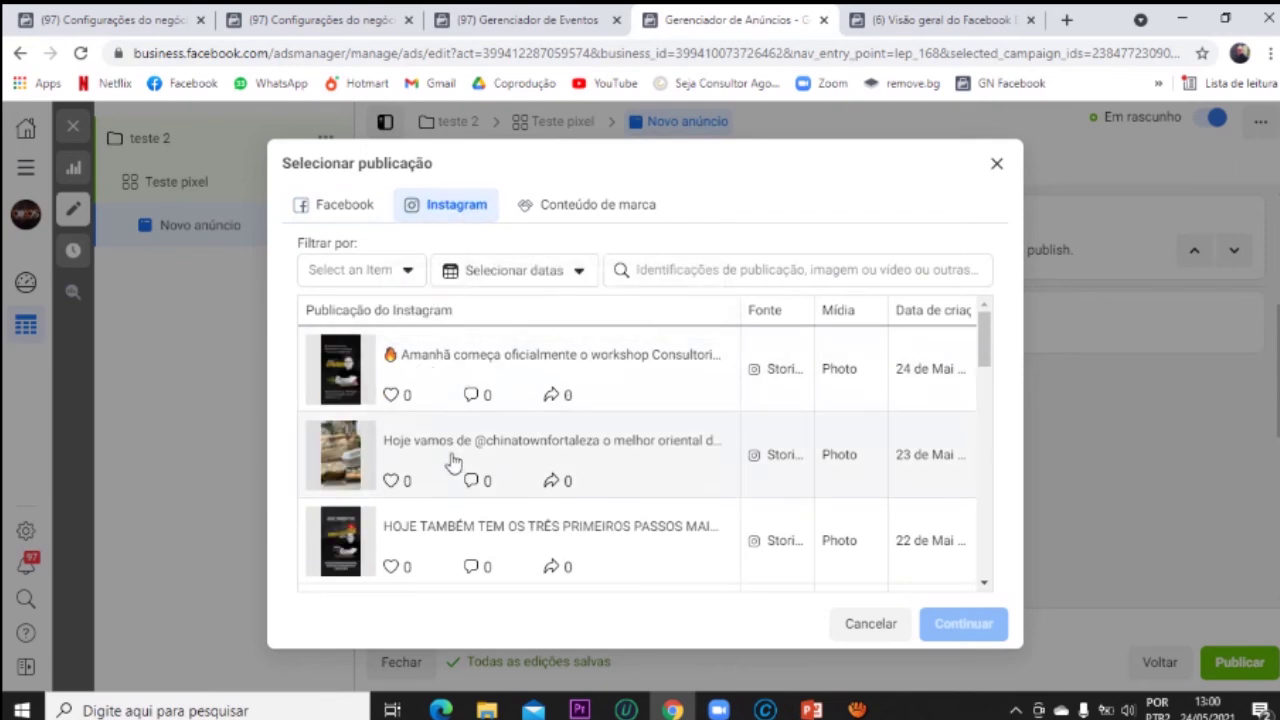
{"action": "left_click_drag", "start_coordinate": [984, 369], "coordinate": [983, 529]}
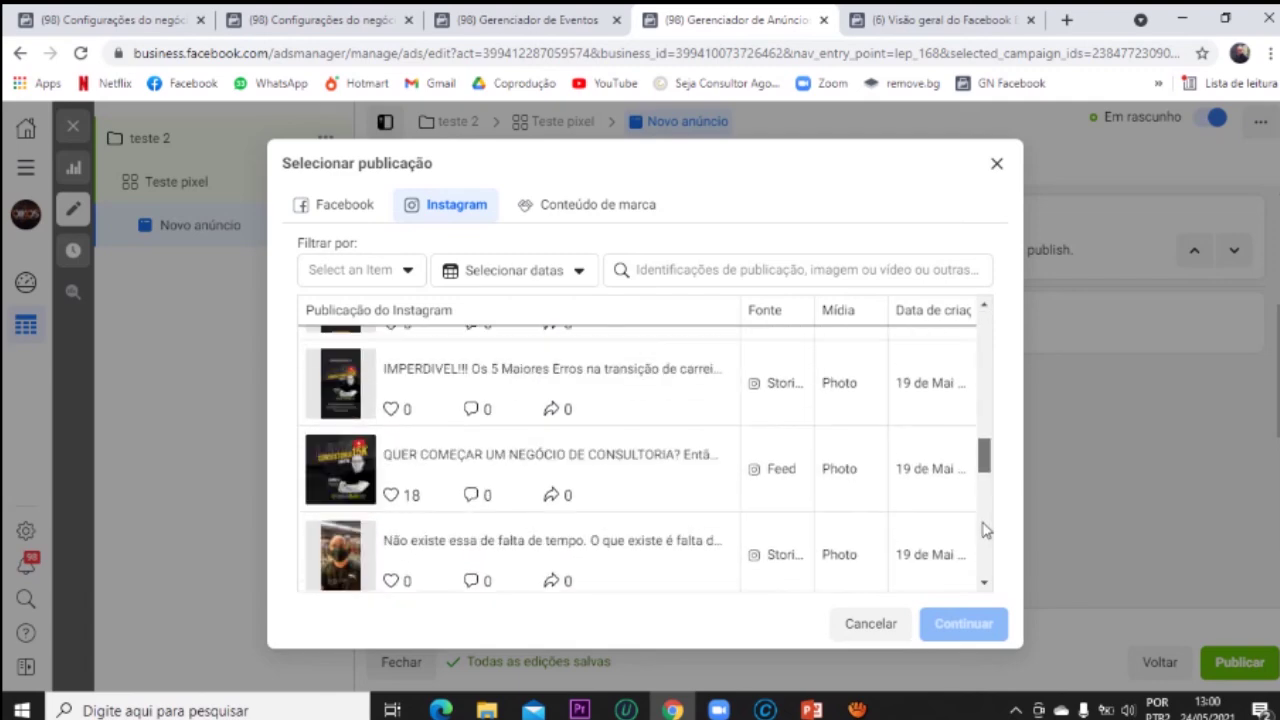
{"action": "left_click", "coordinate": [385, 485]}
{"action": "left_click", "coordinate": [965, 626]}
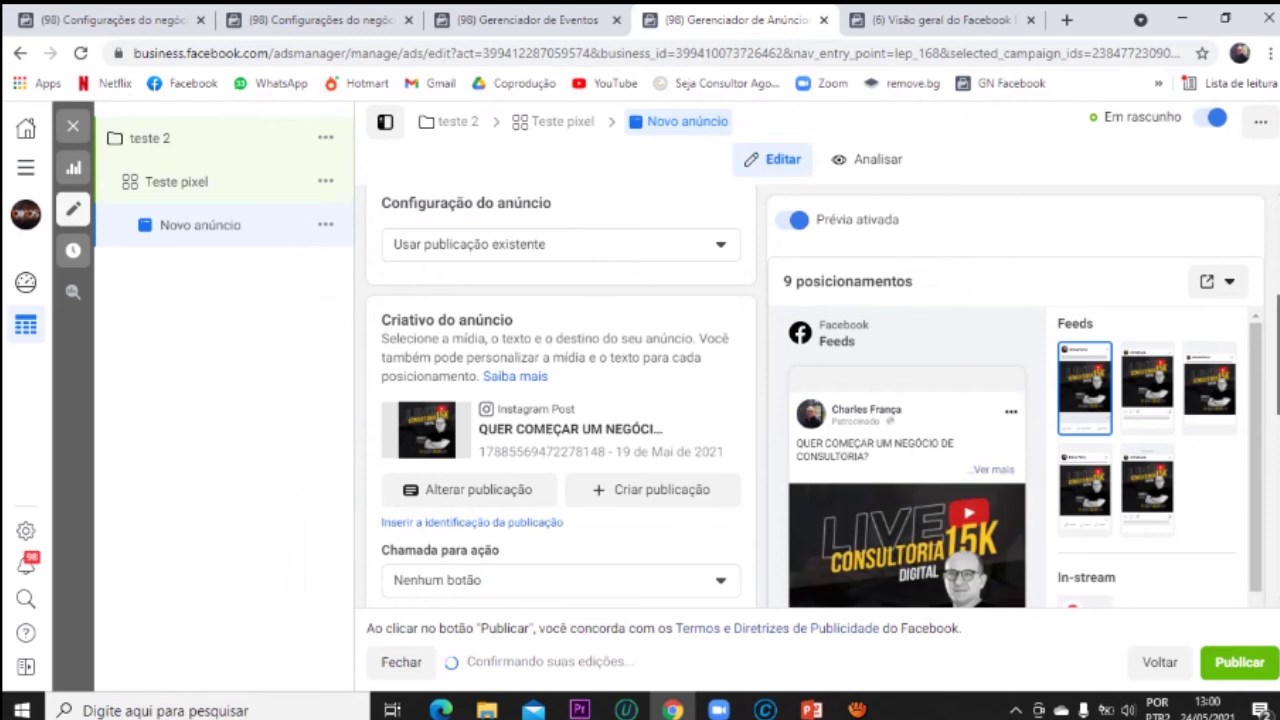
Step: Set the ad's call to action to Saiba mais
{"action": "scroll", "coordinate": [610, 278], "scroll_direction": "down", "scroll_amount": 3}
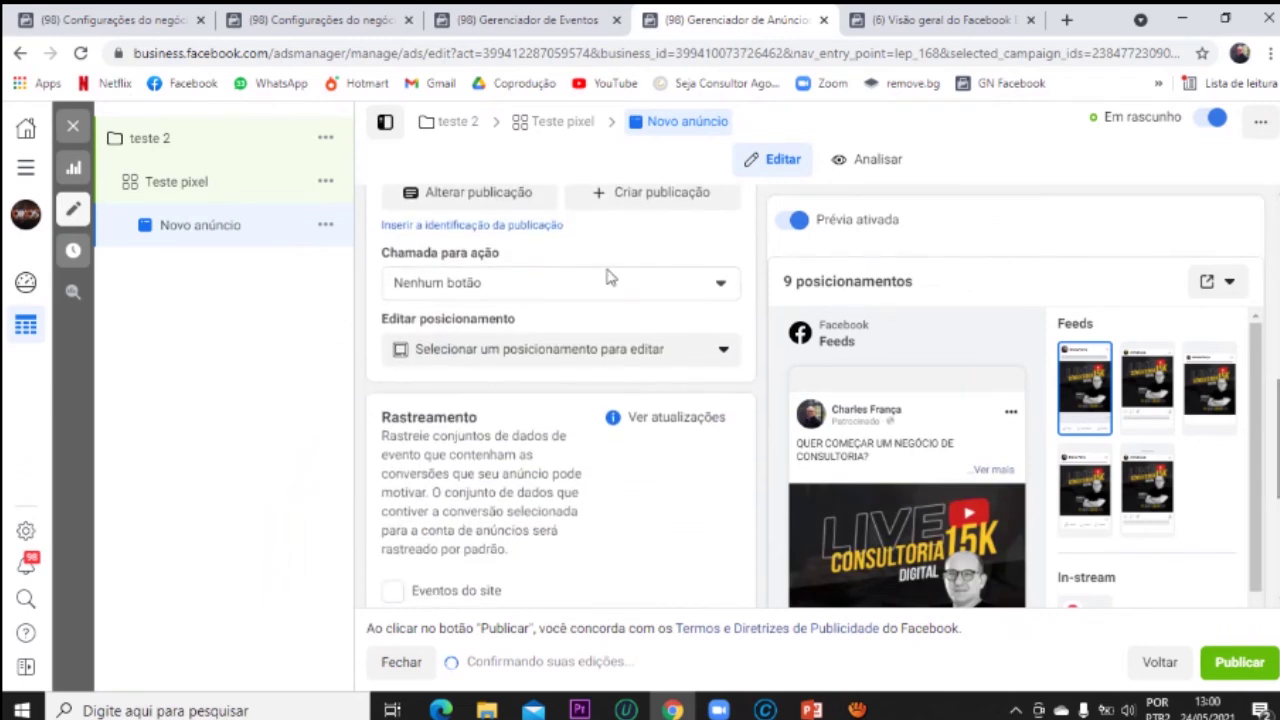
{"action": "left_click", "coordinate": [637, 294]}
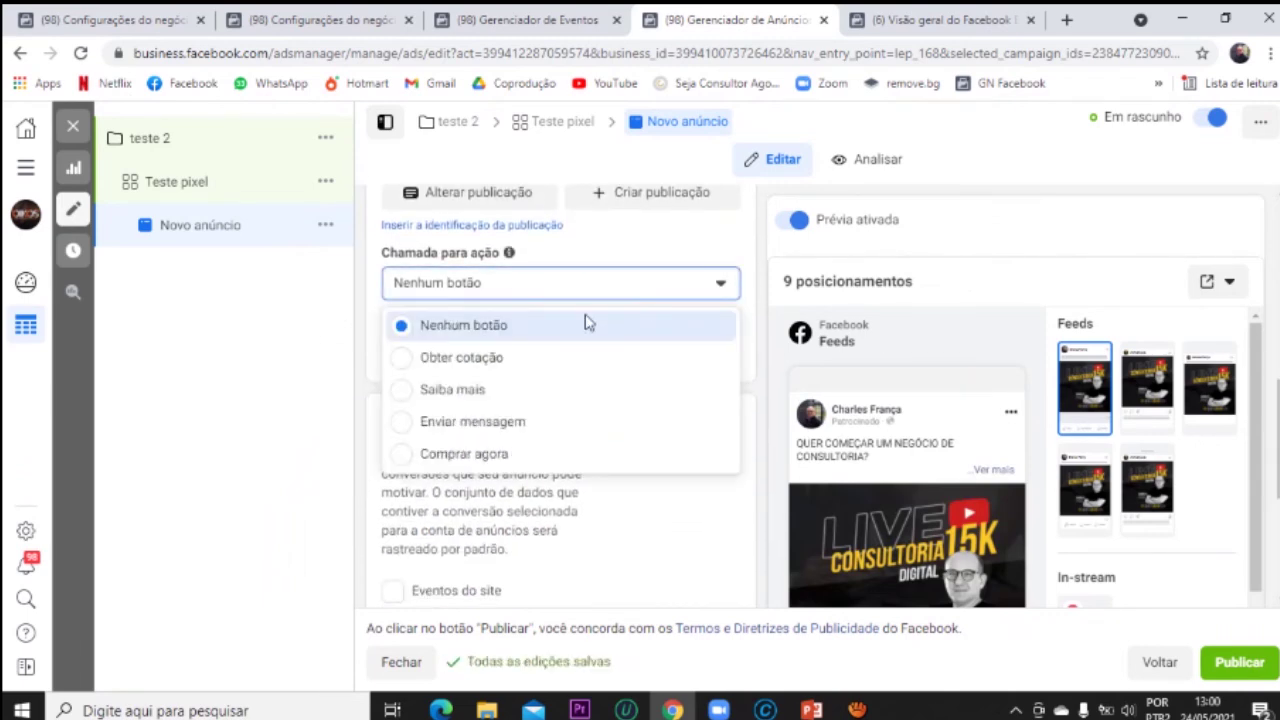
{"action": "left_click", "coordinate": [501, 390]}
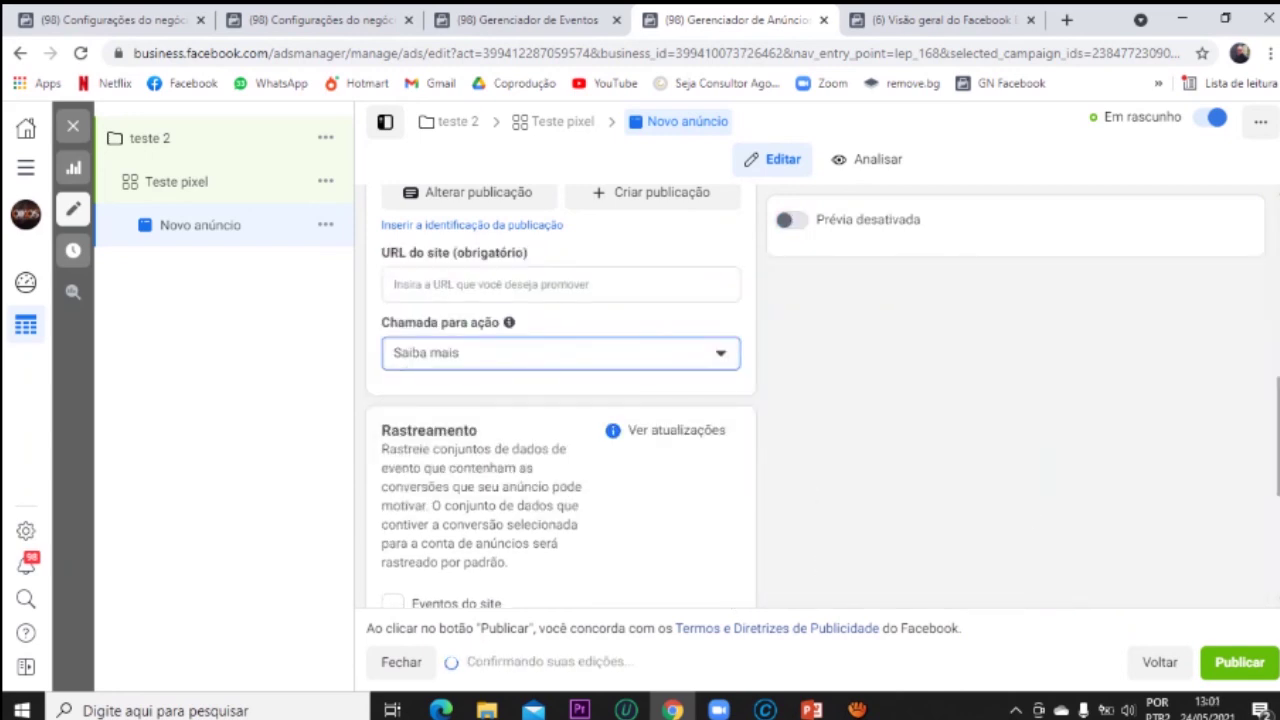
Step: Review the ad's tracking and URL parameter options, and open the required website URL for editing
{"action": "scroll", "coordinate": [560, 400], "scroll_direction": "down", "scroll_amount": 3}
{"action": "scroll", "coordinate": [607, 484], "scroll_direction": "down", "scroll_amount": 1}
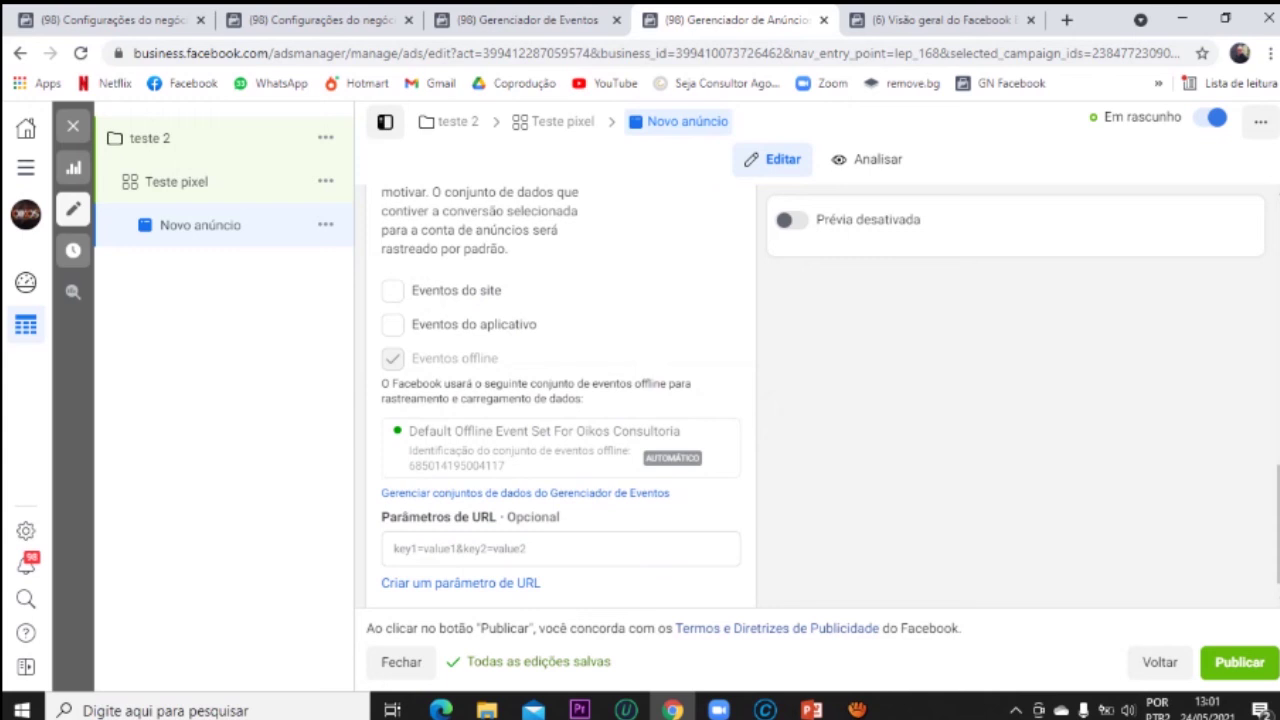
{"action": "scroll", "coordinate": [824, 395], "scroll_direction": "down", "scroll_amount": 1}
{"action": "scroll", "coordinate": [823, 400], "scroll_direction": "up", "scroll_amount": 5}
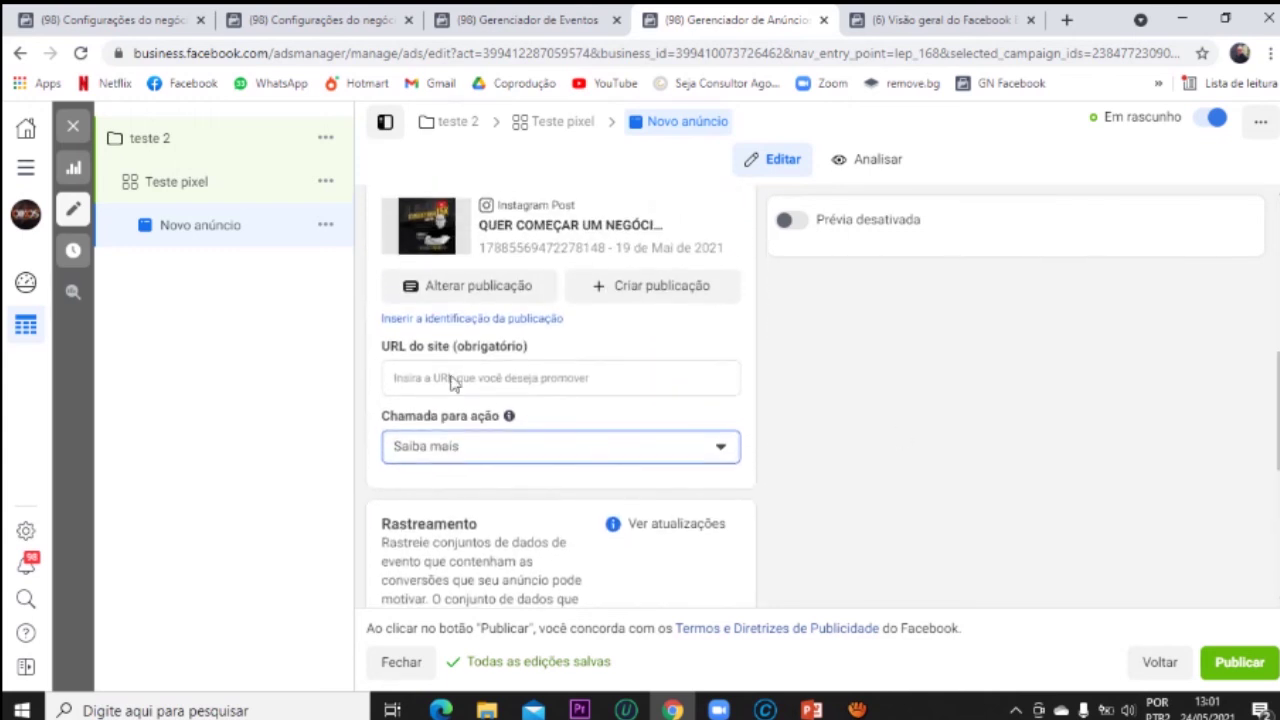
{"action": "left_click", "coordinate": [501, 377]}
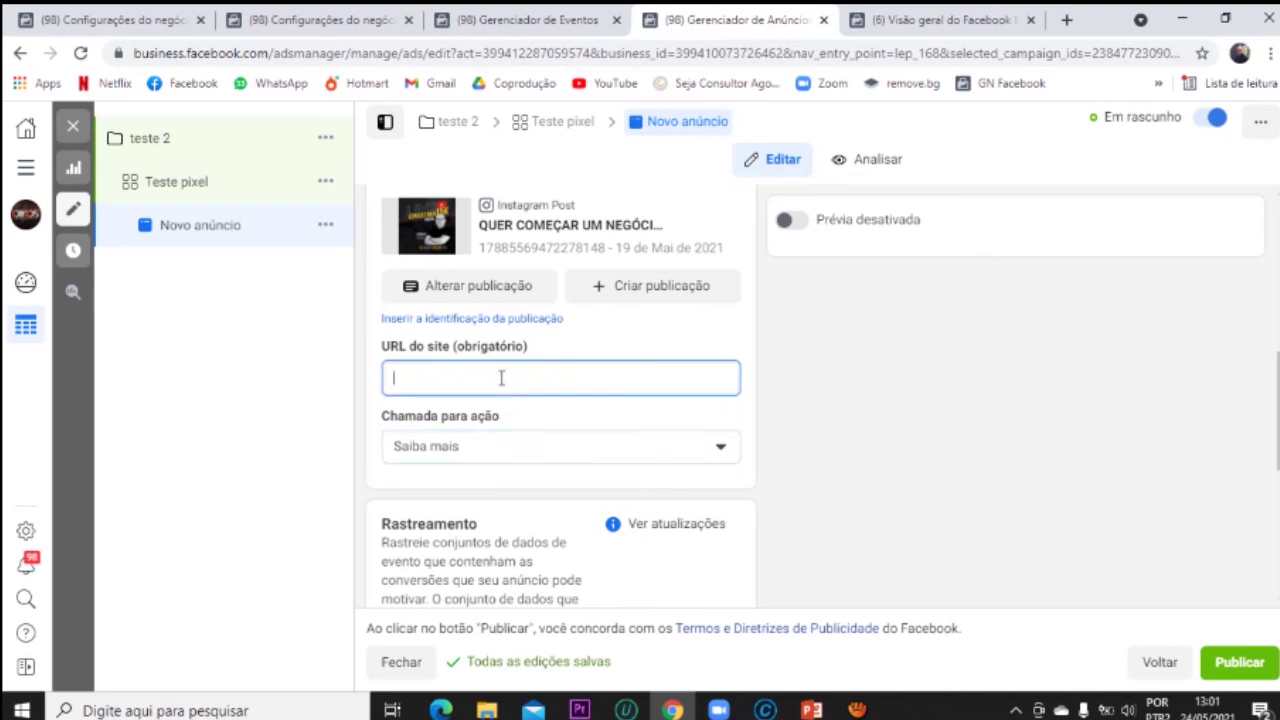